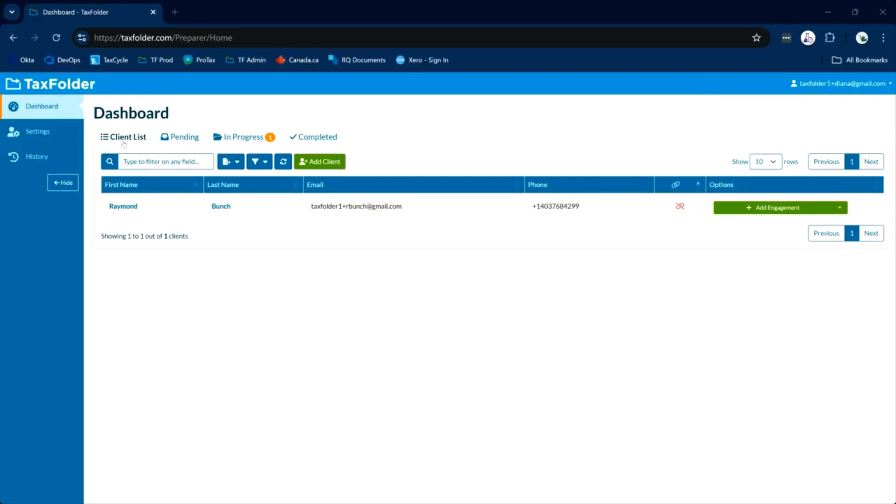
# - Start a new client and enter the client's first and last name
pyautogui.click(324, 166)
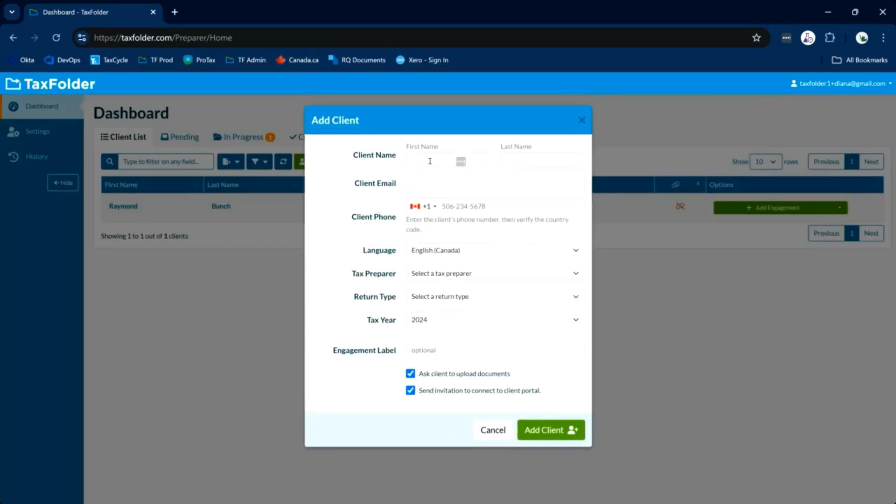
pyautogui.click(429, 161)
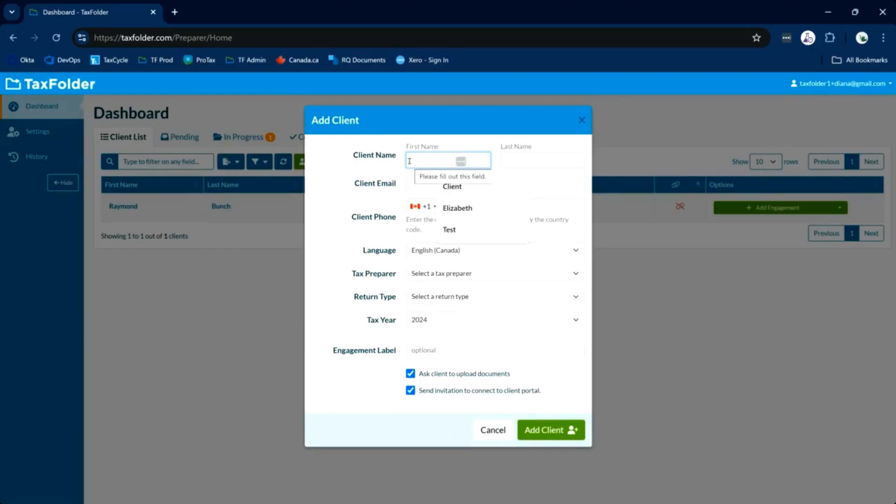
pyautogui.press('Tab')
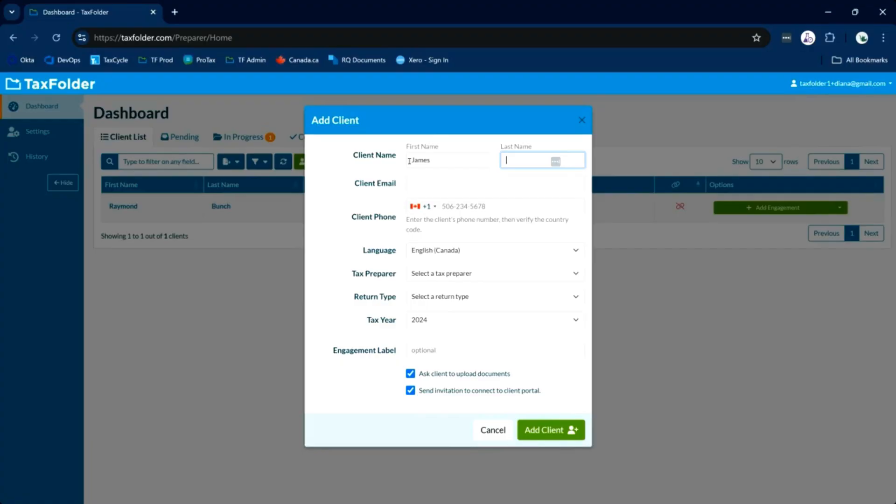
# - Fill in the client's e-mail by editing the suggested address, then the client's phone number
pyautogui.click(416, 186)
pyautogui.press('Down')
pyautogui.press('Return')
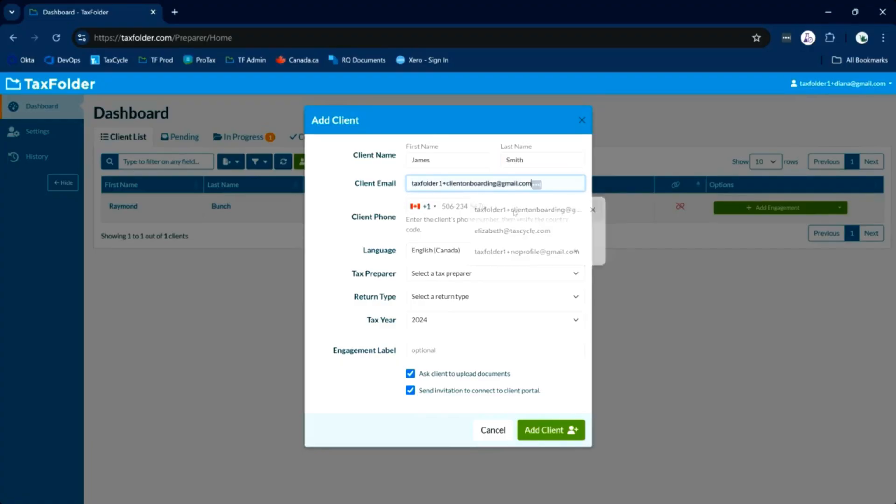
pyautogui.moveTo(496, 184); pyautogui.dragTo(446, 185)
pyautogui.write('james')
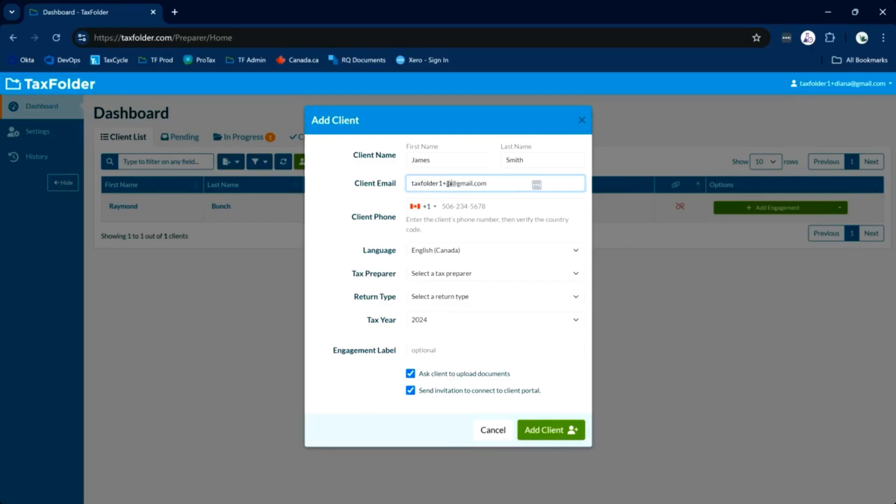
pyautogui.click(484, 206)
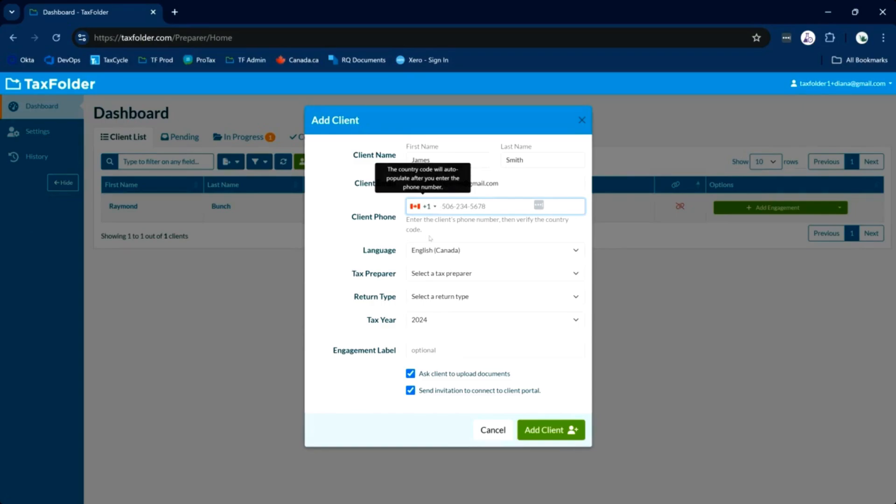
# - Keep English (Canada) as the language and assign the second listed tax preparer
pyautogui.click(575, 252)
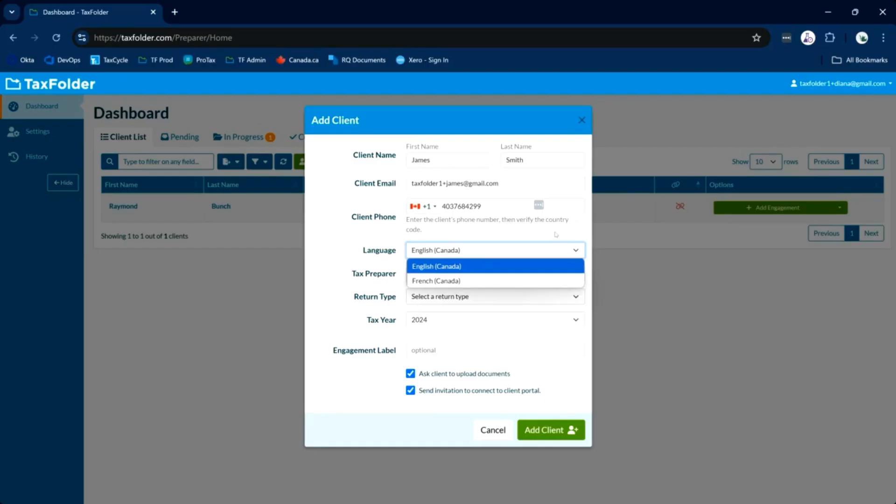
pyautogui.click(556, 234)
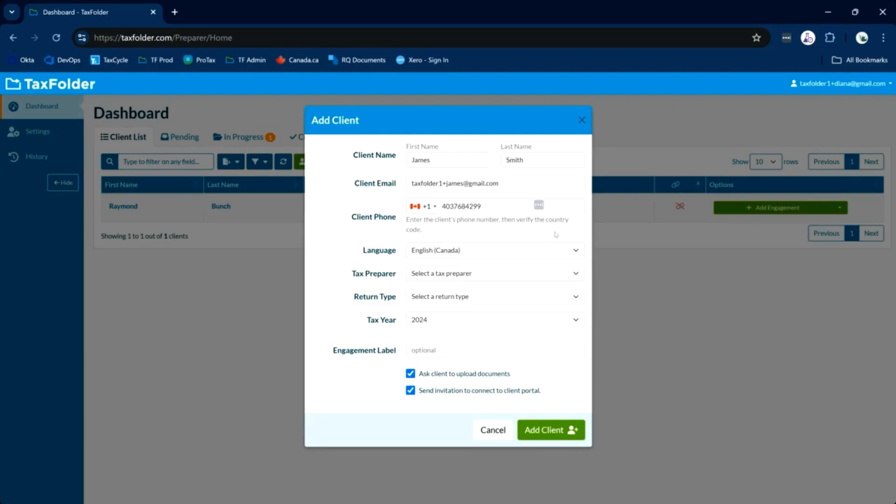
pyautogui.click(443, 276)
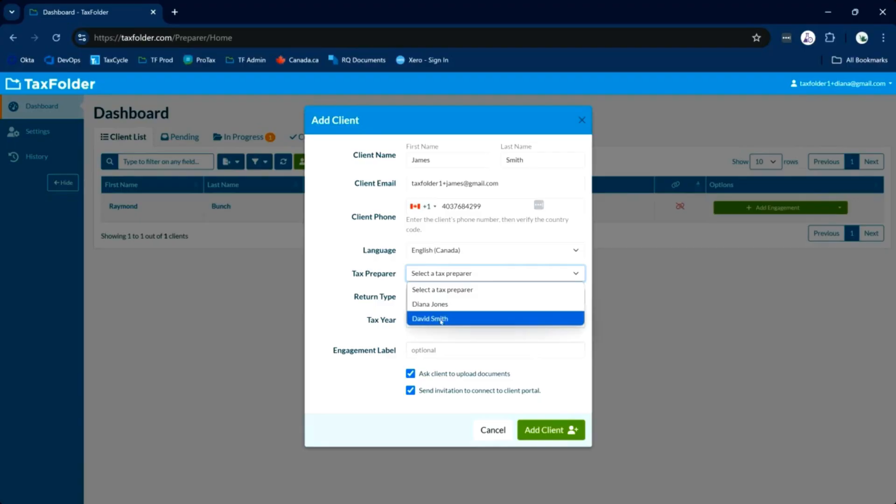
pyautogui.click(426, 320)
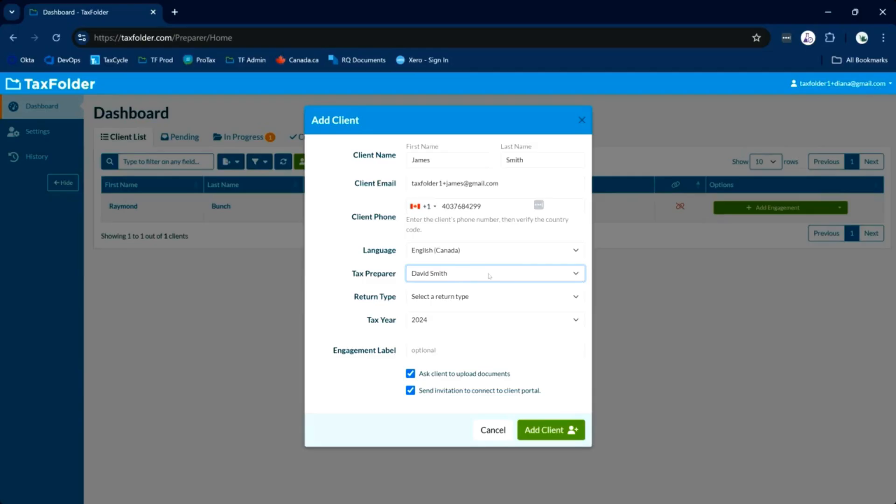
# - Set the return type to T1 and uncheck the upload-request and portal-invitation options
pyautogui.click(465, 300)
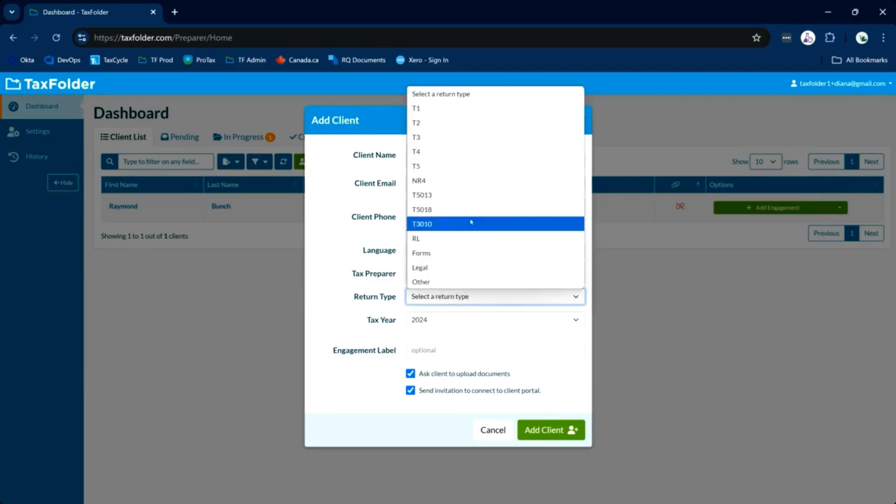
pyautogui.click(475, 109)
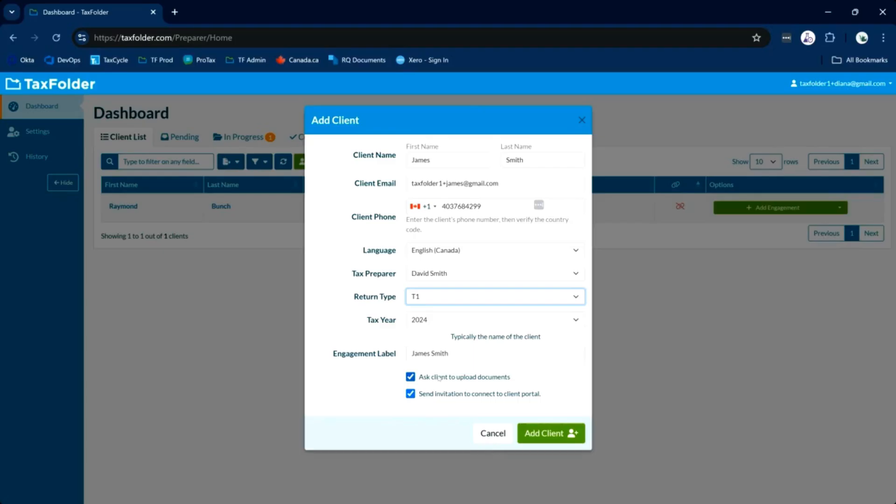
pyautogui.click(410, 377)
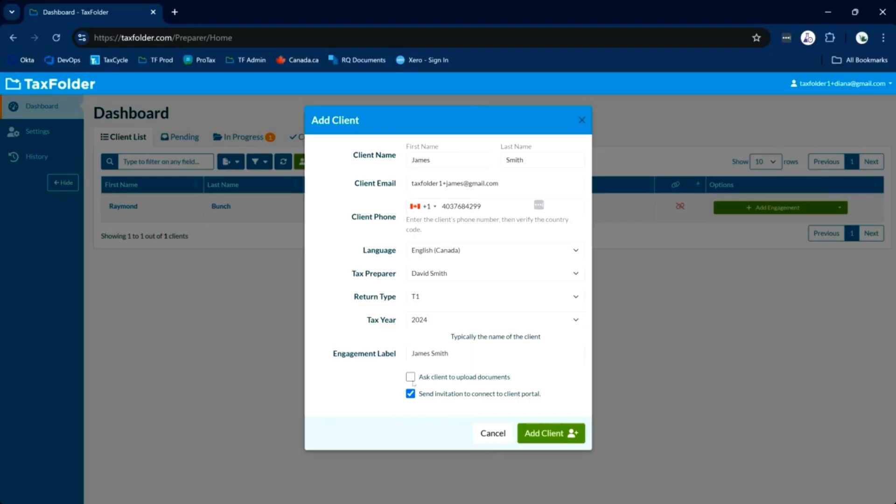
pyautogui.click(411, 393)
# - Save the new client, check the In Progress tab, and return to the Client List
pyautogui.click(552, 434)
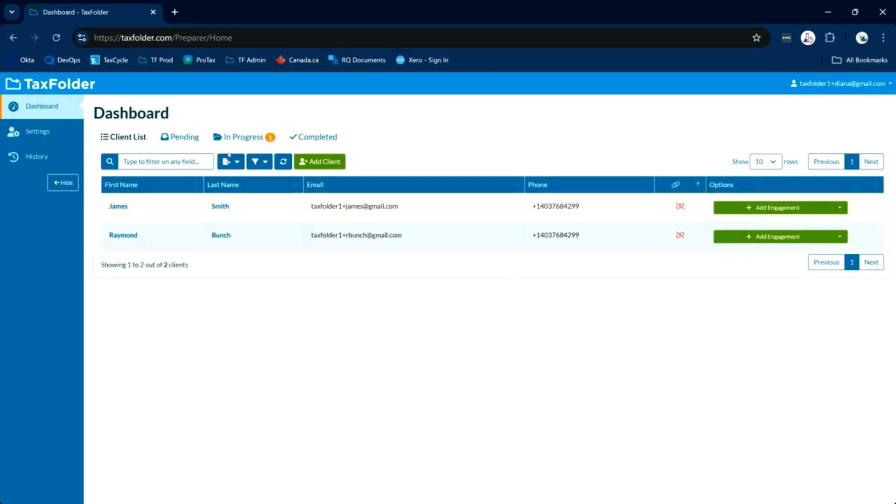
pyautogui.click(242, 138)
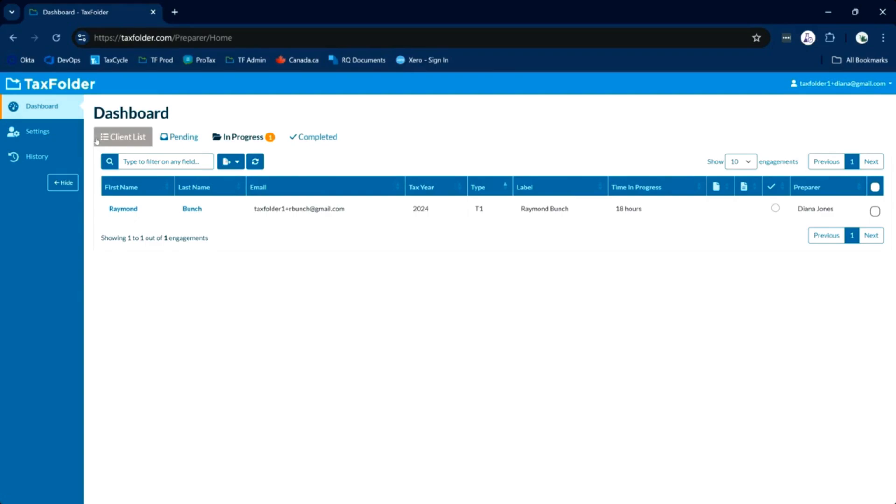
pyautogui.click(130, 139)
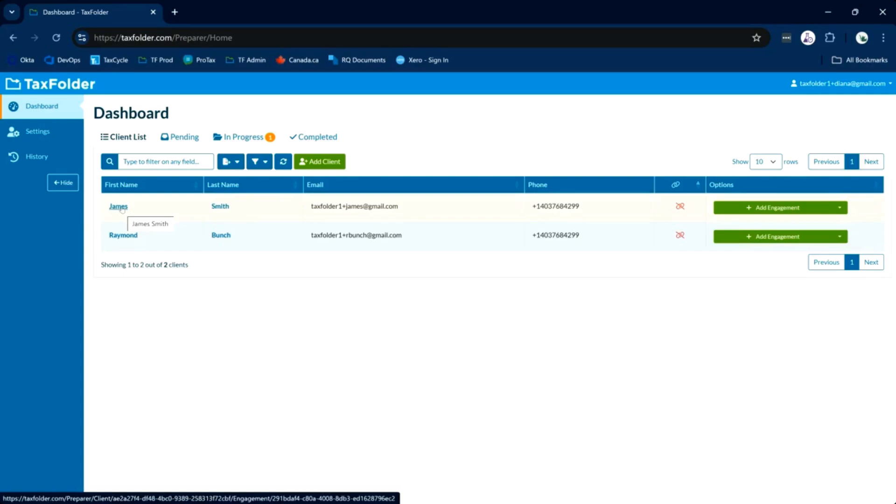
# - Open the other client's 2024 T1 engagement and start a new document approval request
pyautogui.click(120, 236)
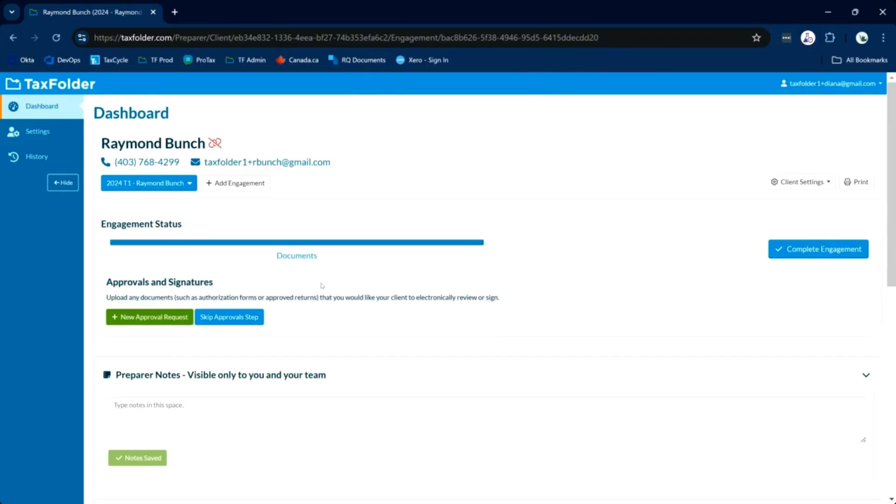
pyautogui.scroll(-1, 322, 285)
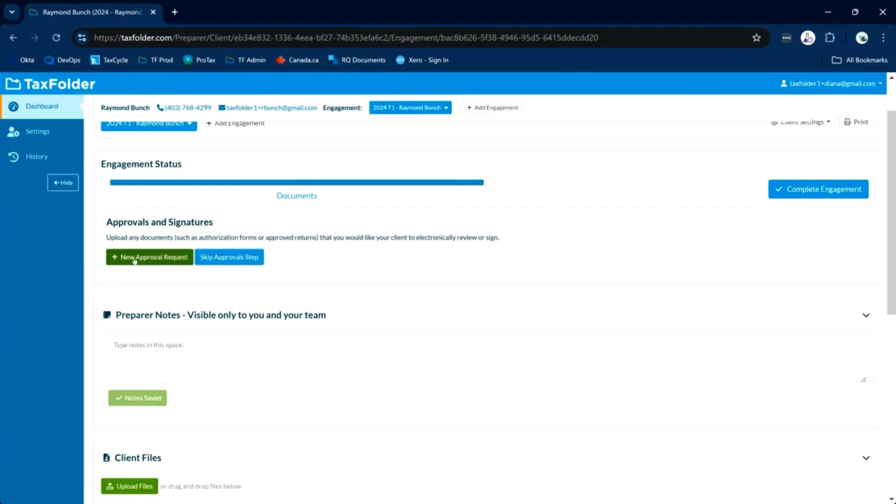
pyautogui.click(150, 261)
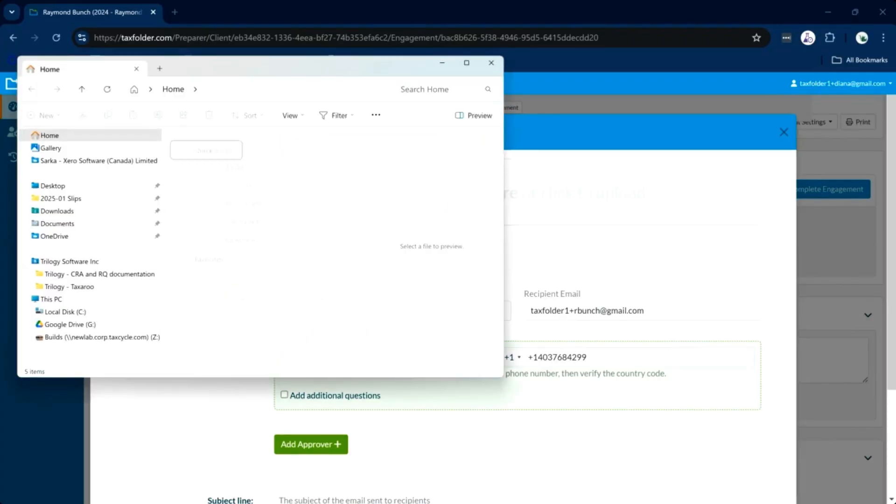
# - Move the file picker aside and bring the engagement-letter PDF over the request
pyautogui.moveTo(237, 66); pyautogui.dragTo(0, 112)
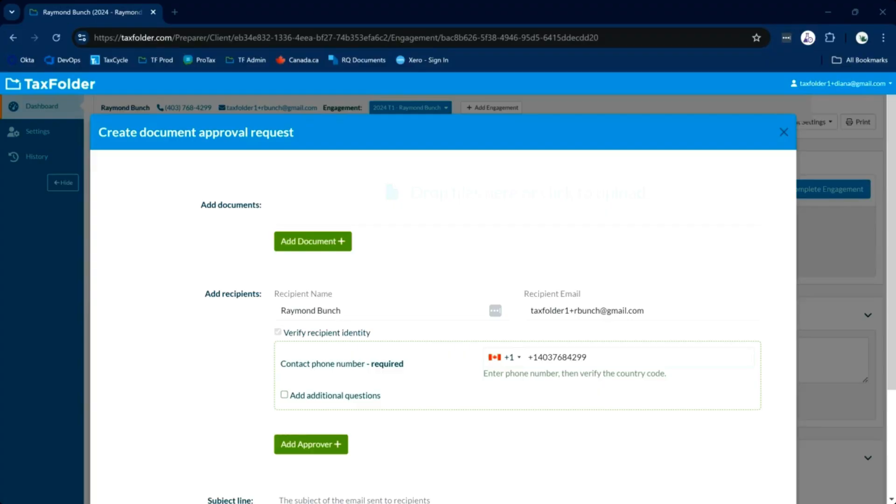
pyautogui.moveTo(0, 238); pyautogui.dragTo(224, 237)
# - Attach the engagement-letter PDF to the request and add a second recipient row
pyautogui.moveTo(393, 173); pyautogui.dragTo(392, 177)
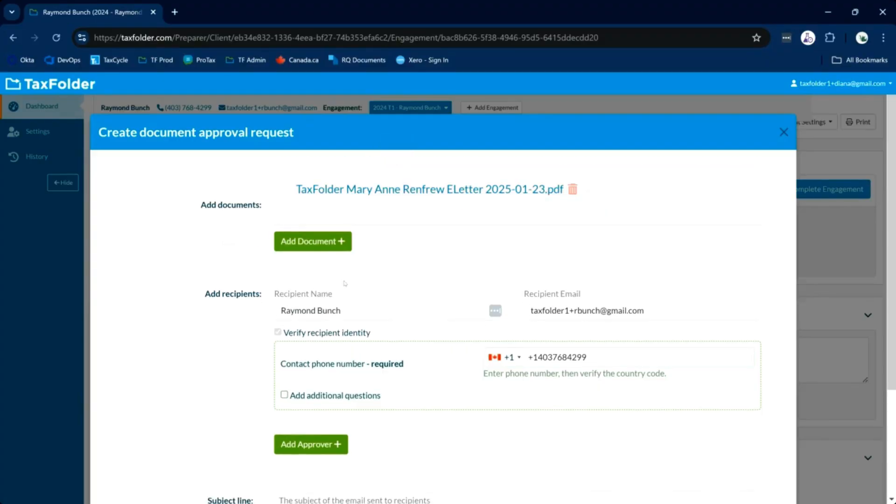
pyautogui.scroll(-1, 383, 342)
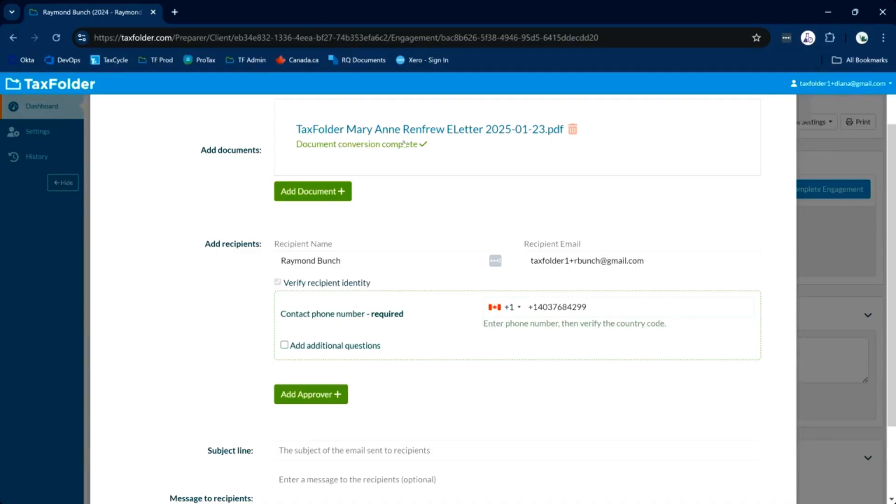
pyautogui.click(313, 396)
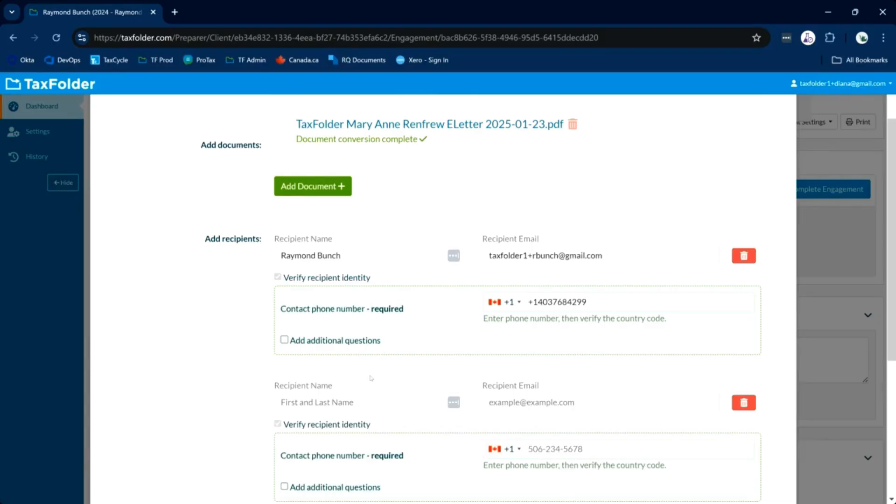
pyautogui.scroll(-3, 336, 303)
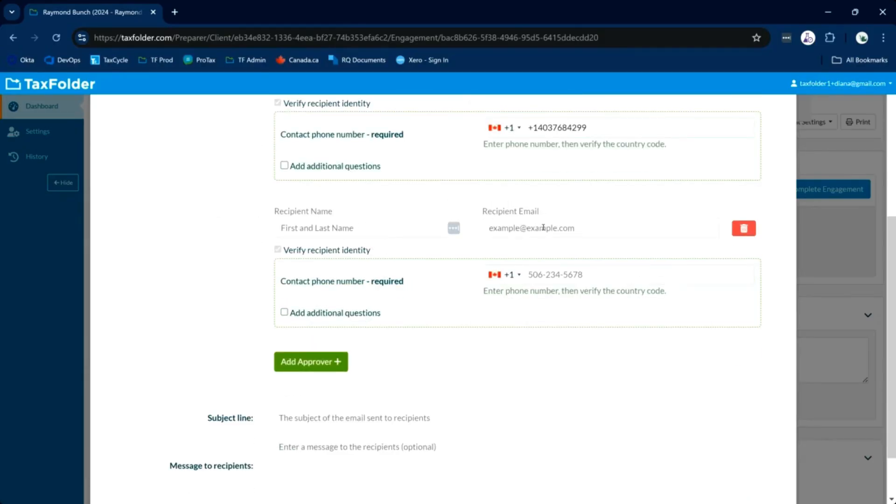
# - Remove the empty second recipient and set the subject to 'Please sign this document'
pyautogui.click(745, 228)
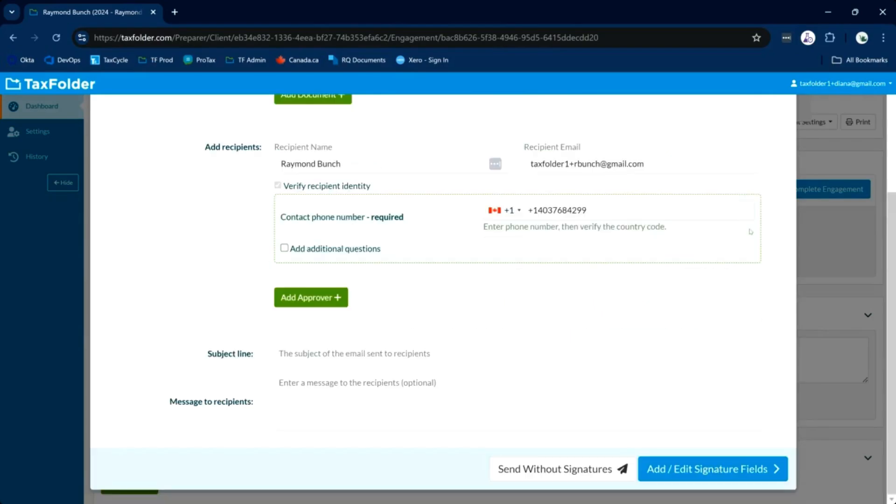
pyautogui.click(365, 353)
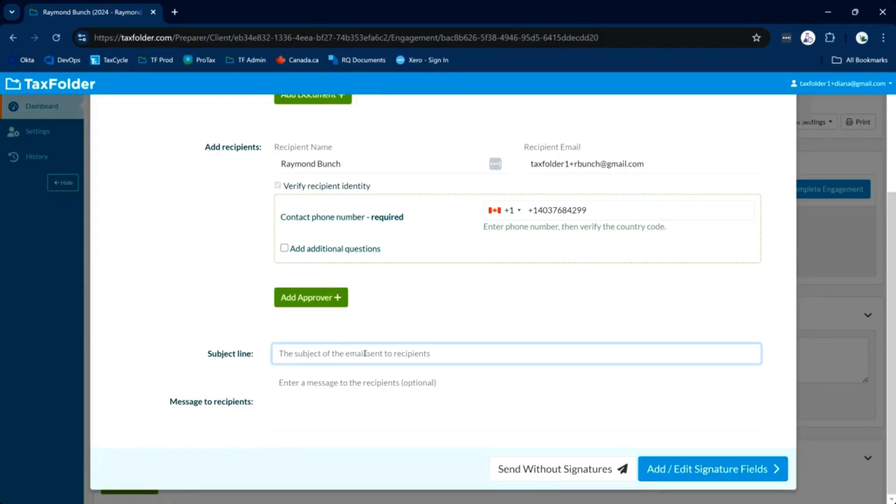
pyautogui.write('Pleas')
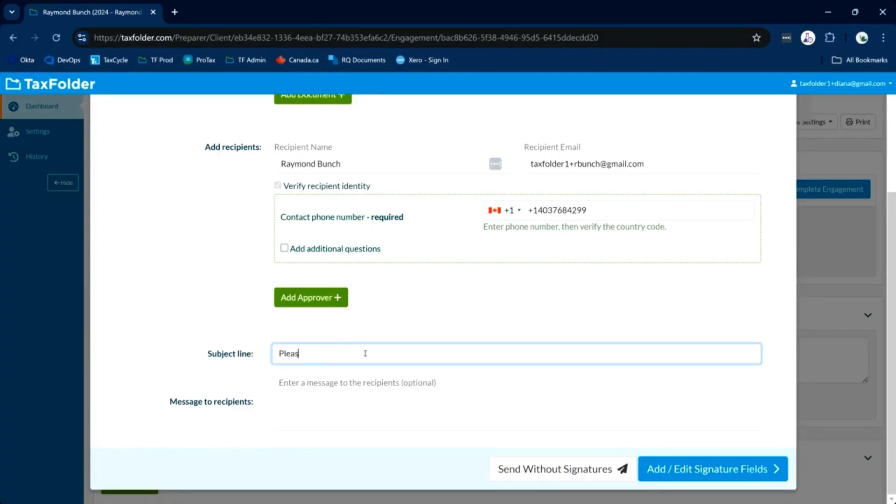
pyautogui.write('e sign this document')
pyautogui.click(405, 387)
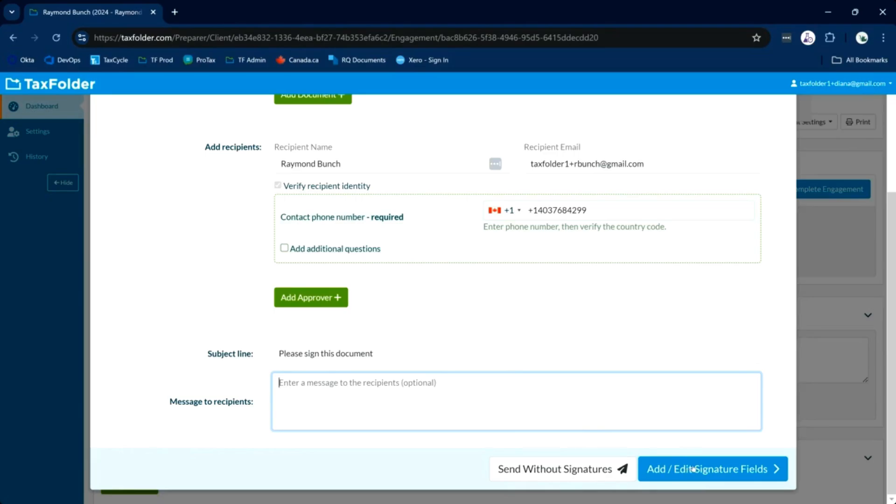
# - Place a signature field and a date field on the letter's signing lines
pyautogui.click(707, 472)
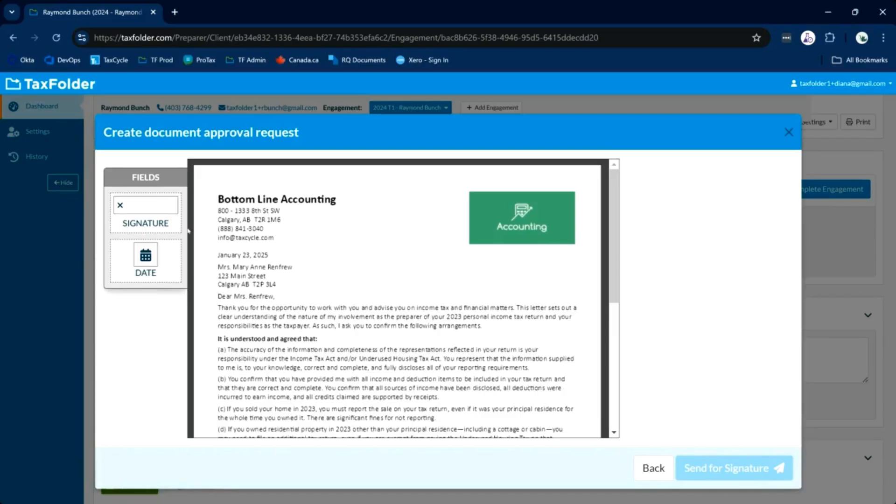
pyautogui.scroll(-1, 312, 239)
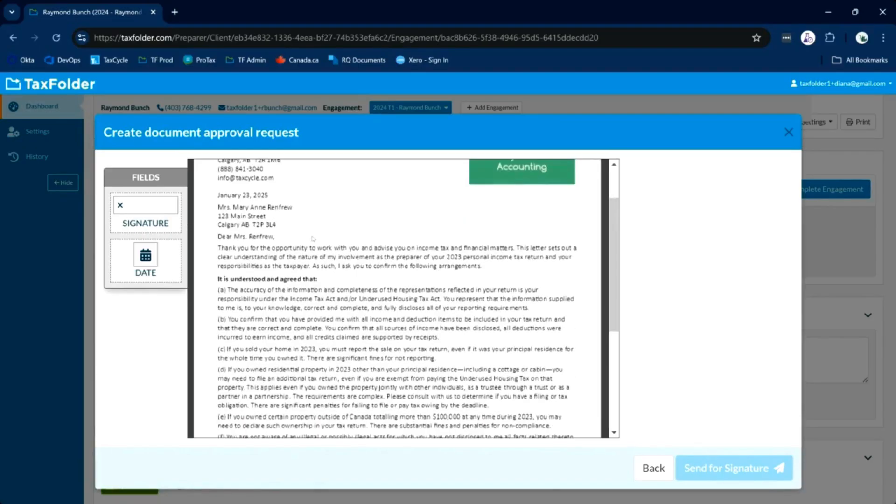
pyautogui.scroll(-4, 312, 239)
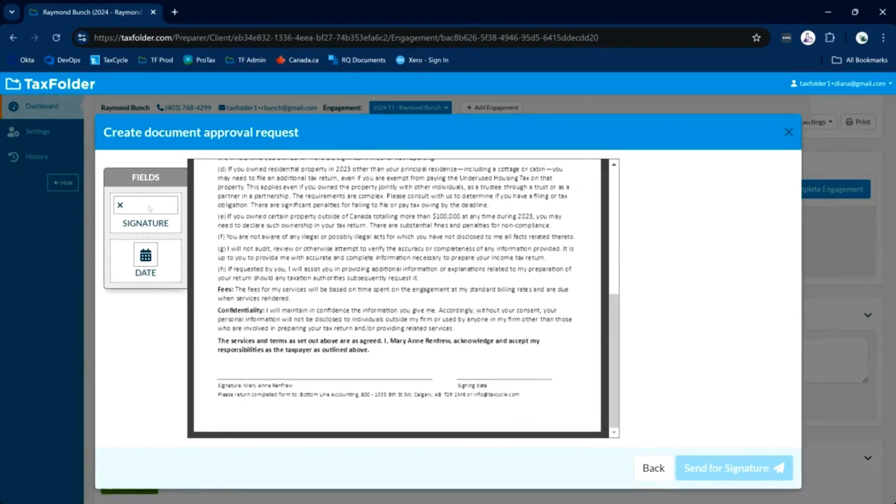
pyautogui.moveTo(150, 208)
pyautogui.mouseDown()
pyautogui.moveTo(240, 306)
pyautogui.moveTo(276, 363)
pyautogui.mouseUp()
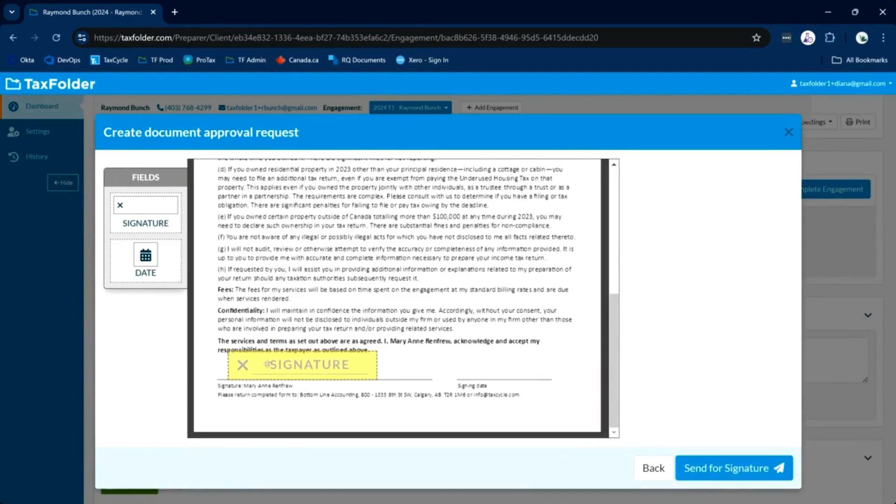
pyautogui.moveTo(145, 259)
pyautogui.mouseDown()
pyautogui.moveTo(334, 302)
pyautogui.moveTo(514, 374)
pyautogui.moveTo(582, 369)
pyautogui.moveTo(509, 372)
pyautogui.mouseUp()
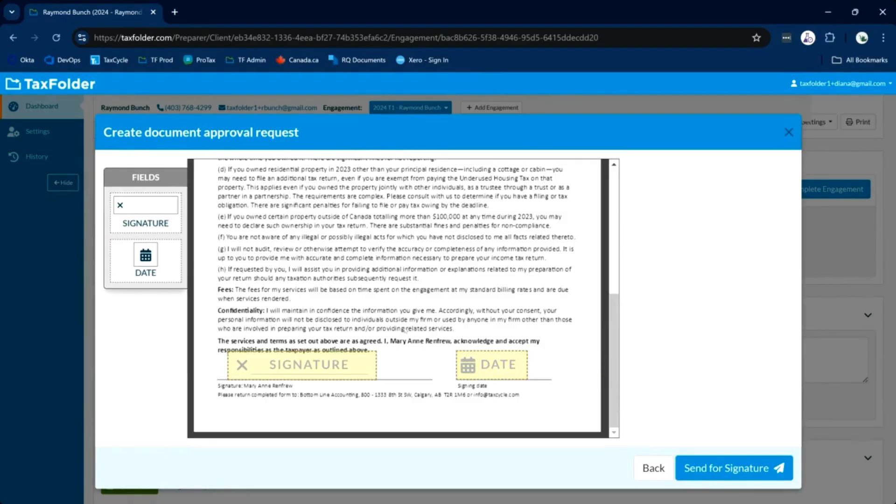
# - Confirm the client is assigned as signer of the placed fields
pyautogui.scroll(5, 405, 330)
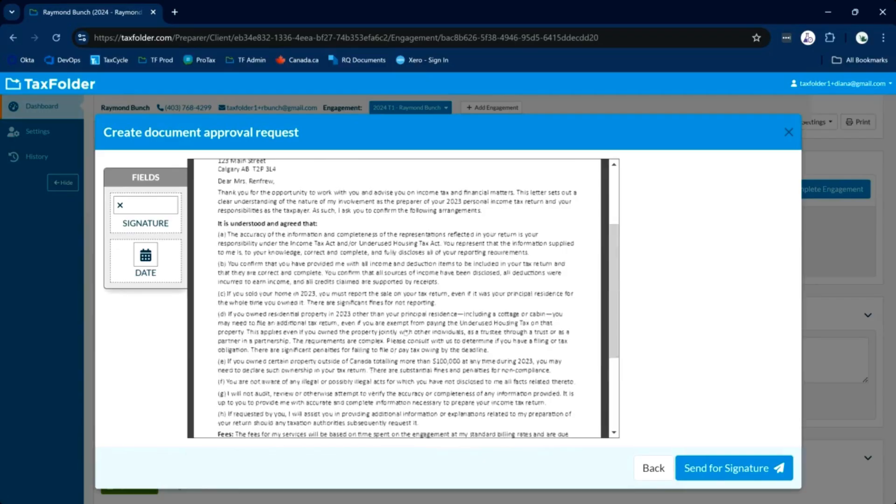
pyautogui.scroll(-5, 405, 333)
pyautogui.moveTo(344, 359)
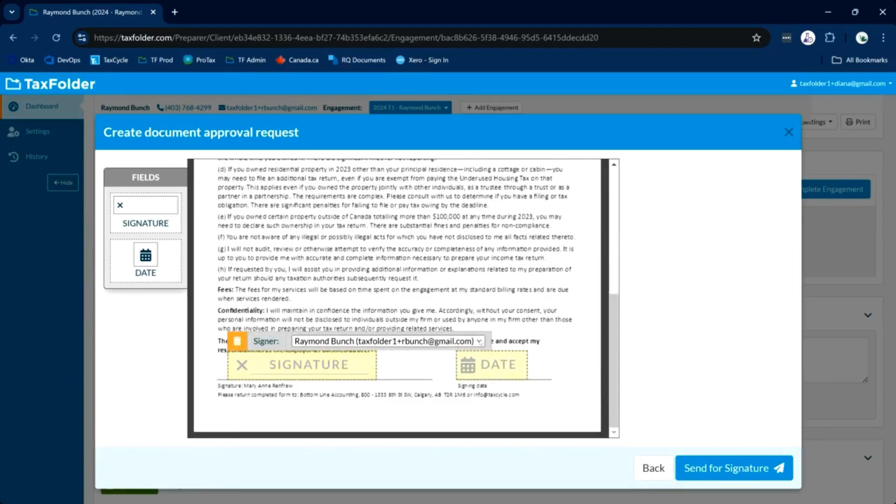
pyautogui.click(480, 342)
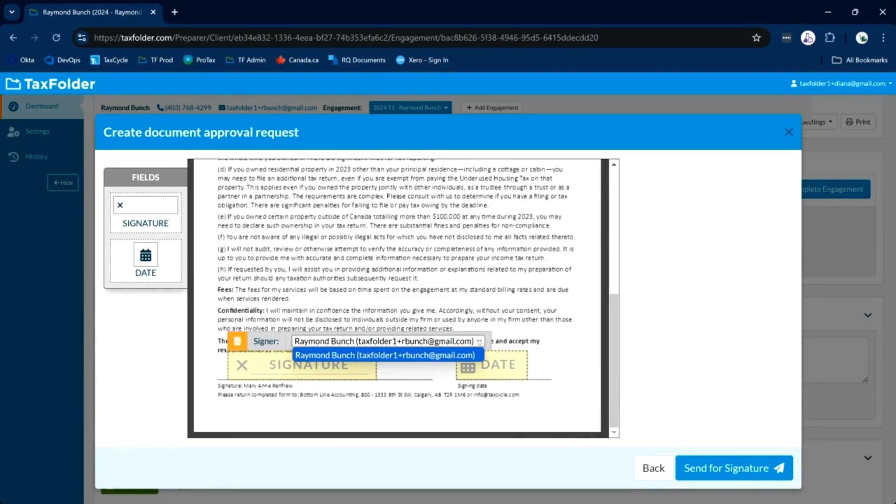
pyautogui.click(506, 328)
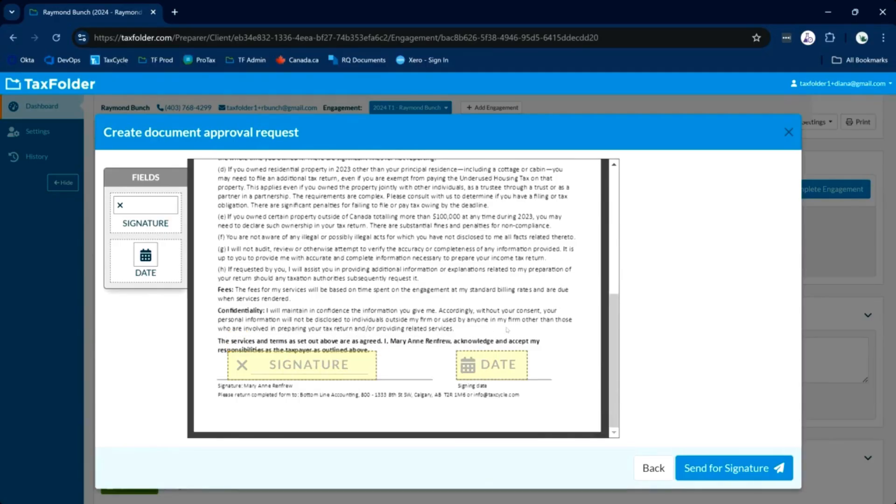
# - Send the 'Please sign this document' request and expand its delivery status
pyautogui.click(729, 472)
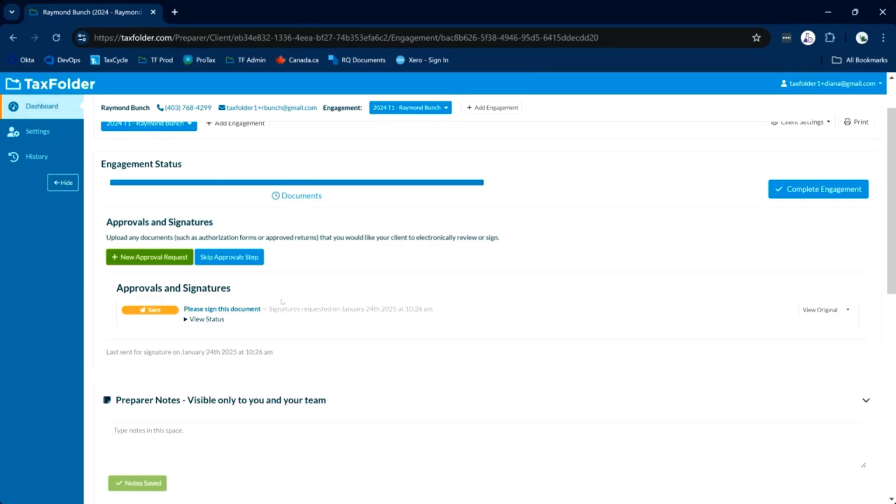
pyautogui.scroll(-1, 406, 299)
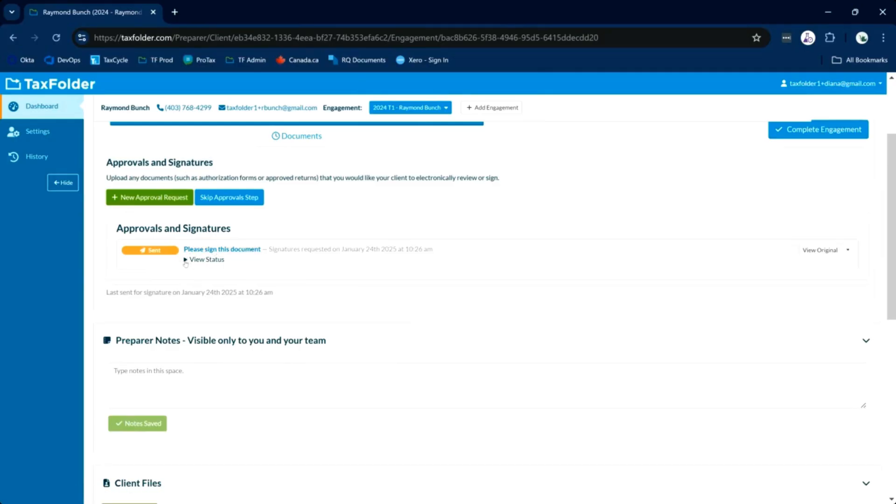
pyautogui.click(187, 259)
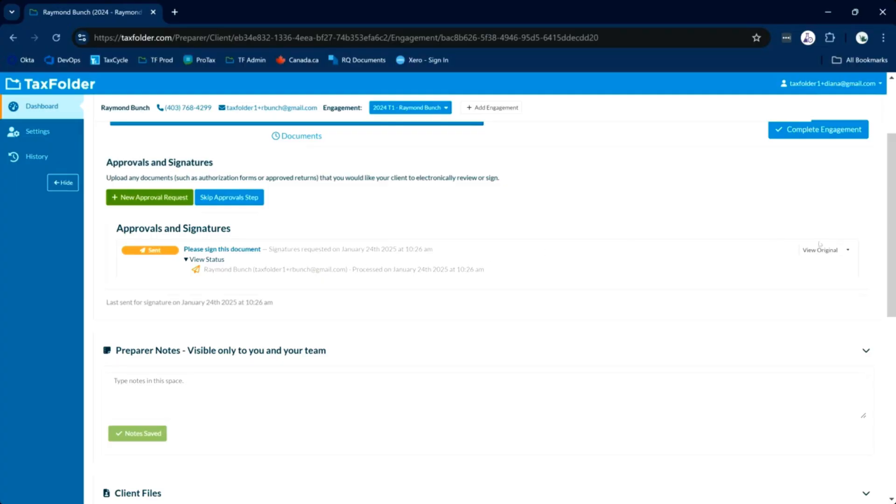
# - Open the action menu beside View Original for the sent request
pyautogui.click(849, 253)
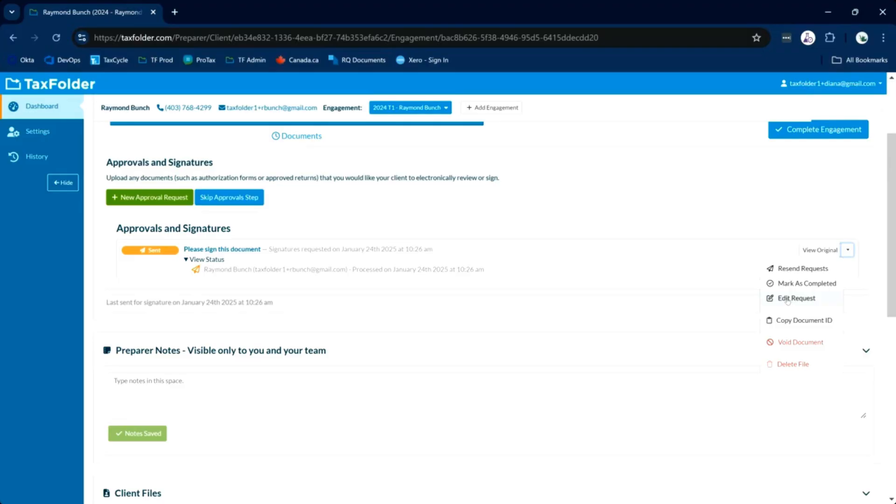
pyautogui.click(787, 301)
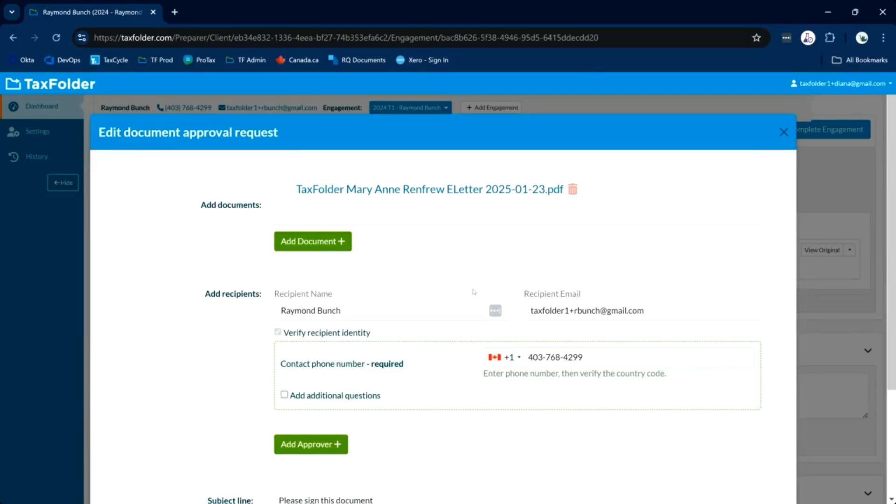
pyautogui.moveTo(539, 309); pyautogui.dragTo(644, 310)
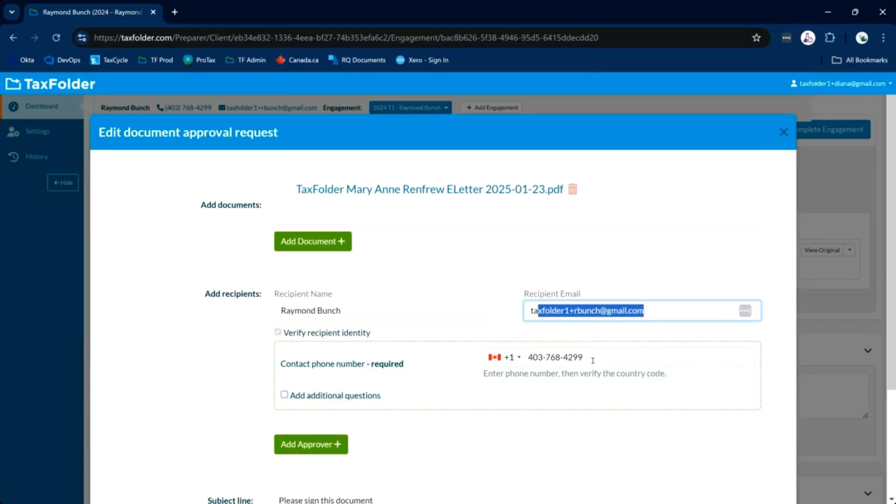
pyautogui.moveTo(584, 358); pyautogui.dragTo(527, 358)
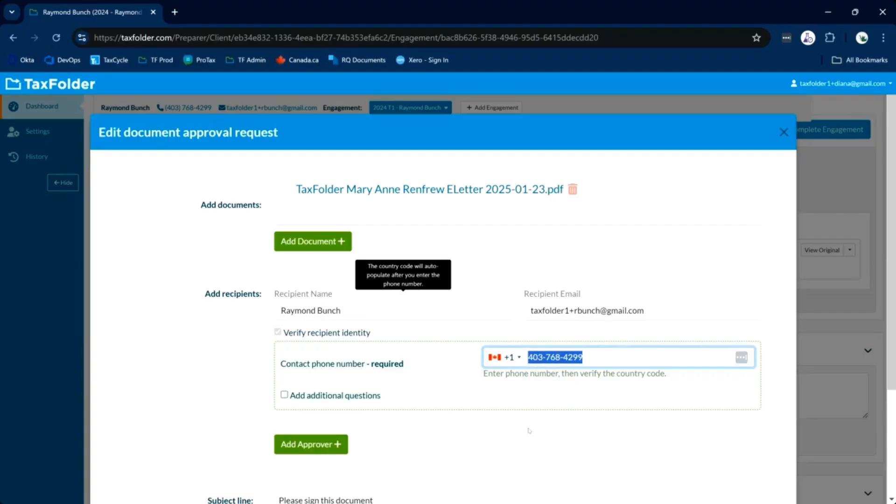
pyautogui.scroll(-3, 530, 430)
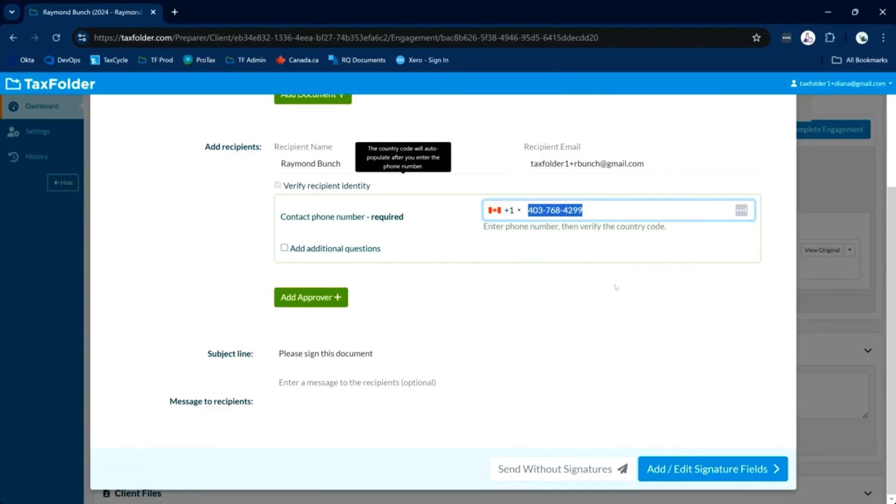
pyautogui.scroll(1, 650, 220)
pyautogui.scroll(1, 650, 220)
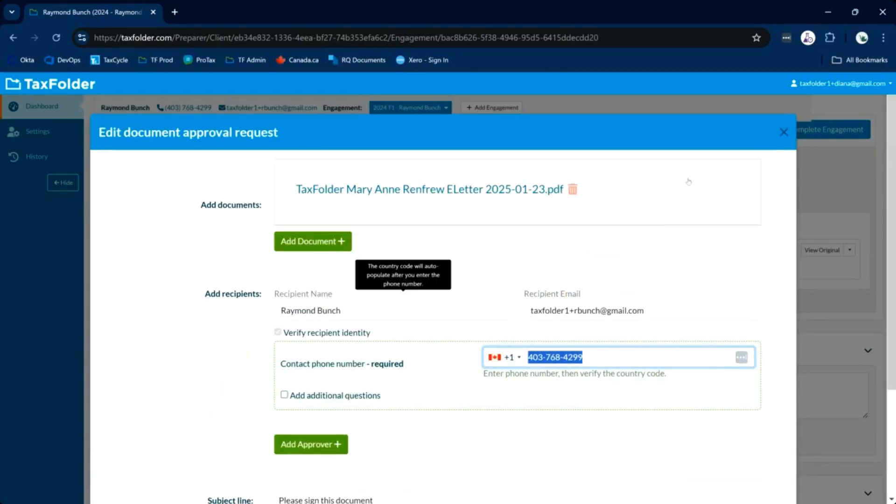
pyautogui.click(783, 133)
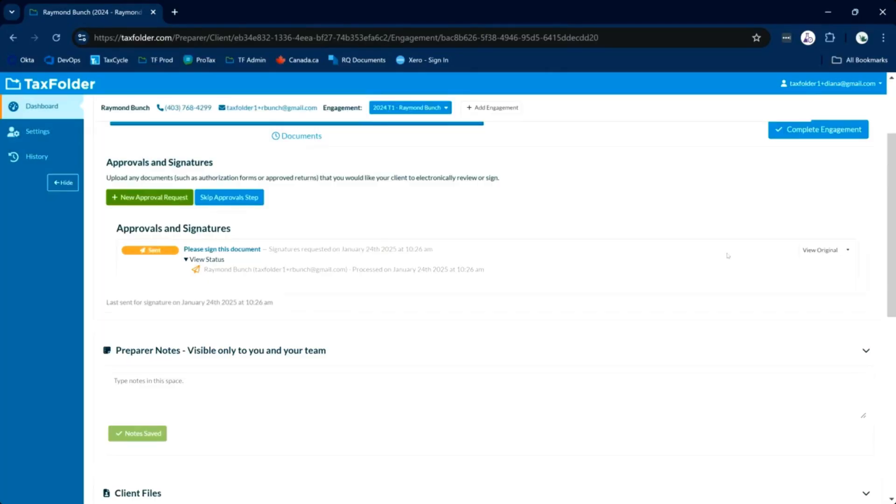
# - Delete the sent signature request file in TaxFolder and return to TaxCycle
pyautogui.click(848, 250)
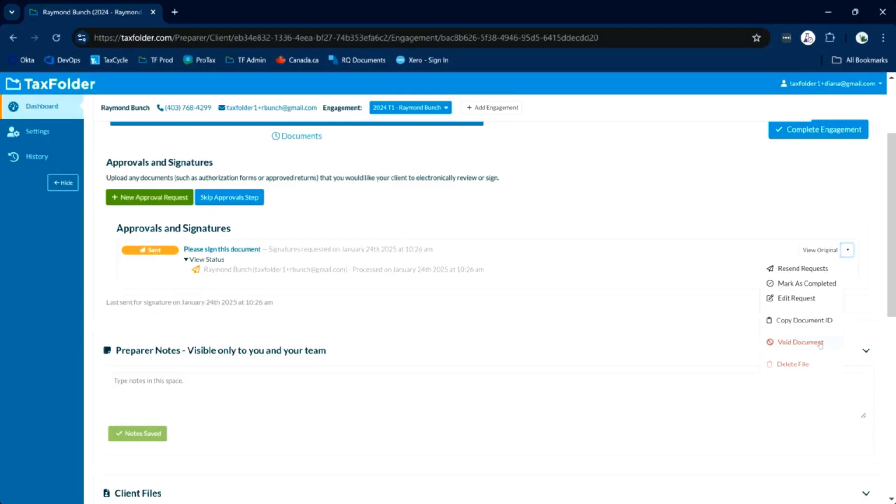
pyautogui.click(790, 365)
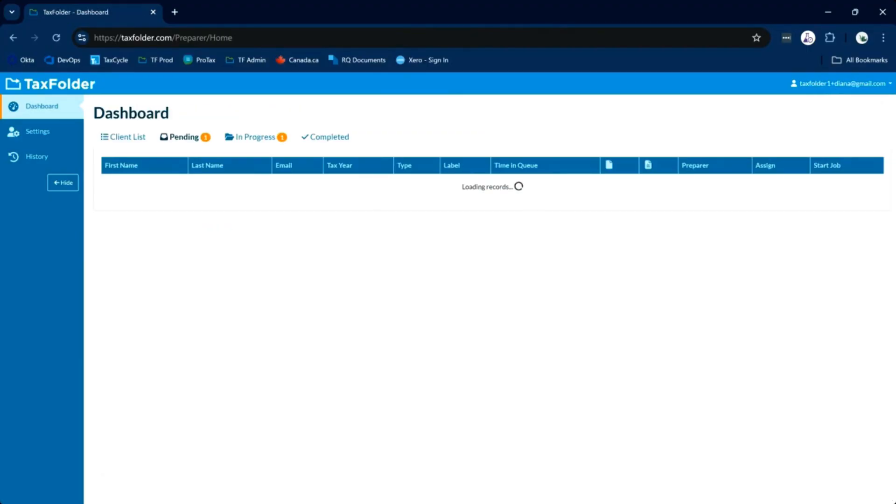
pyautogui.hotkey('alt', 'Tab')
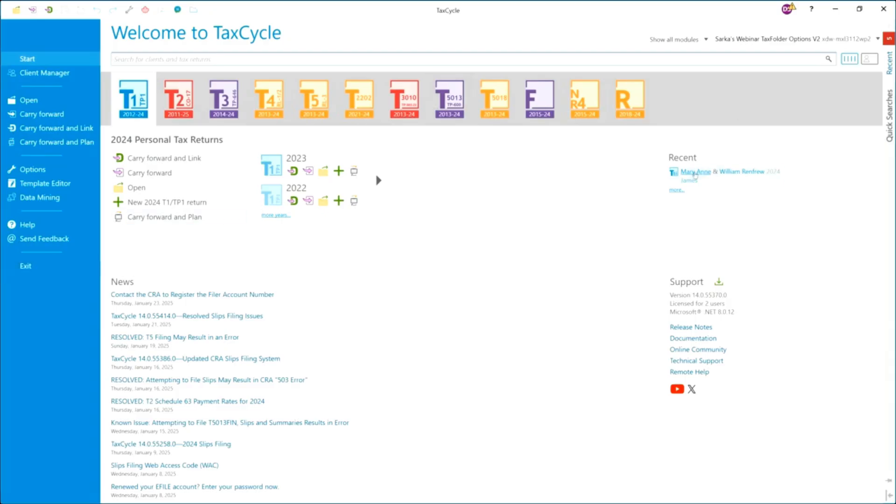
# - Open the client's 2024 T1 return from Recent, check its family members, and list its Print/PDF sets
pyautogui.click(696, 173)
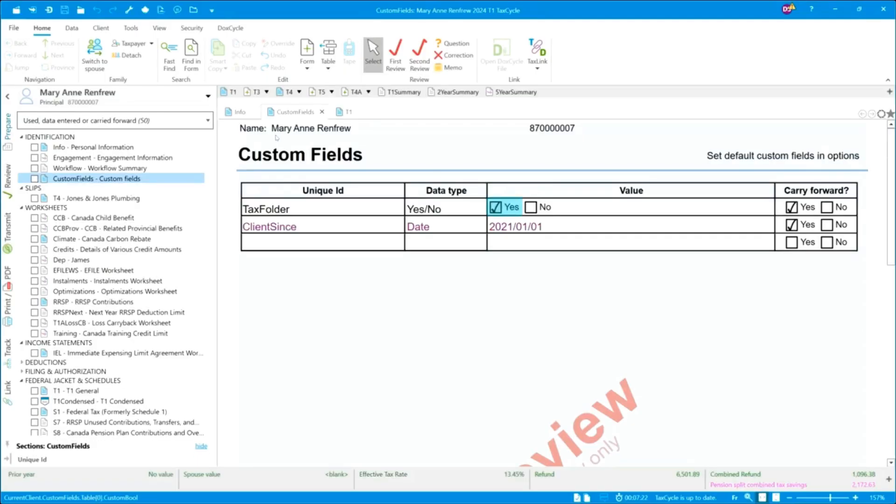
pyautogui.click(208, 96)
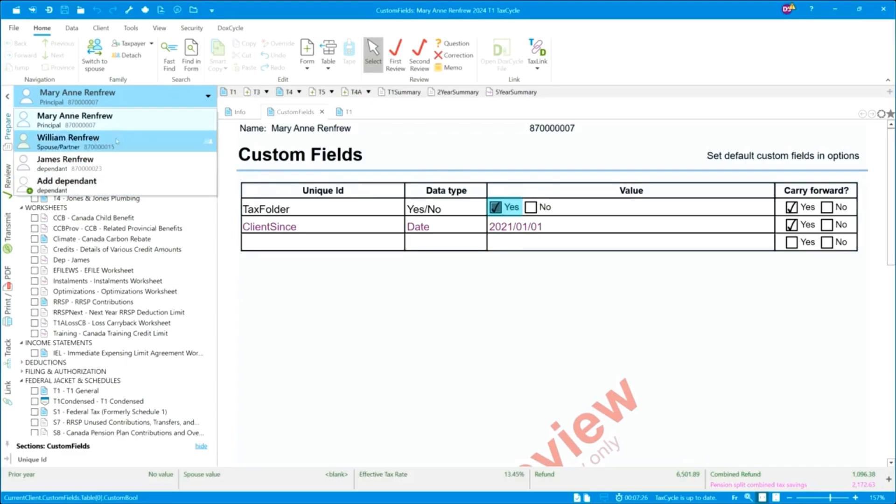
pyautogui.click(171, 100)
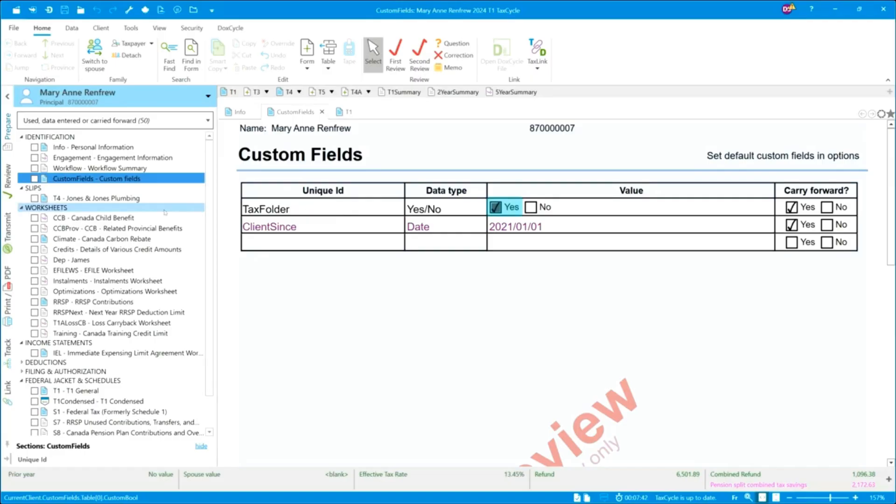
pyautogui.click(8, 306)
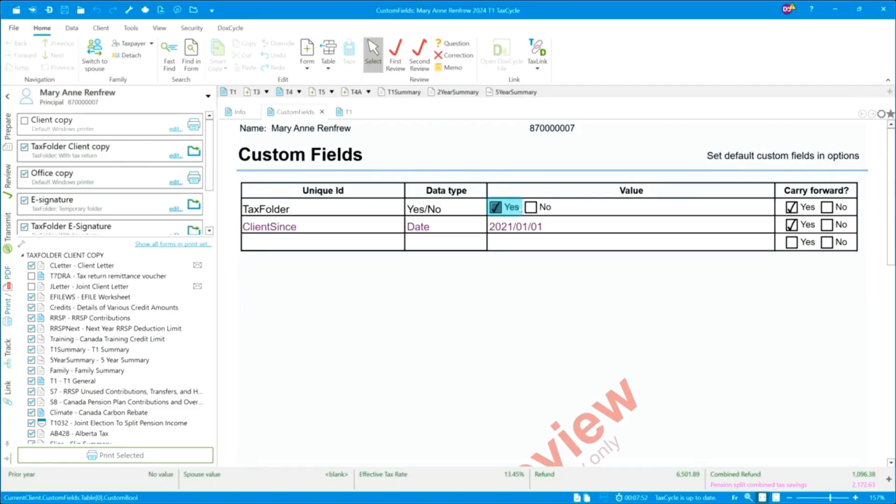
# - Switch the TaxFolder custom field to No and back to Yes, then show the Client ribbon commands
pyautogui.click(531, 209)
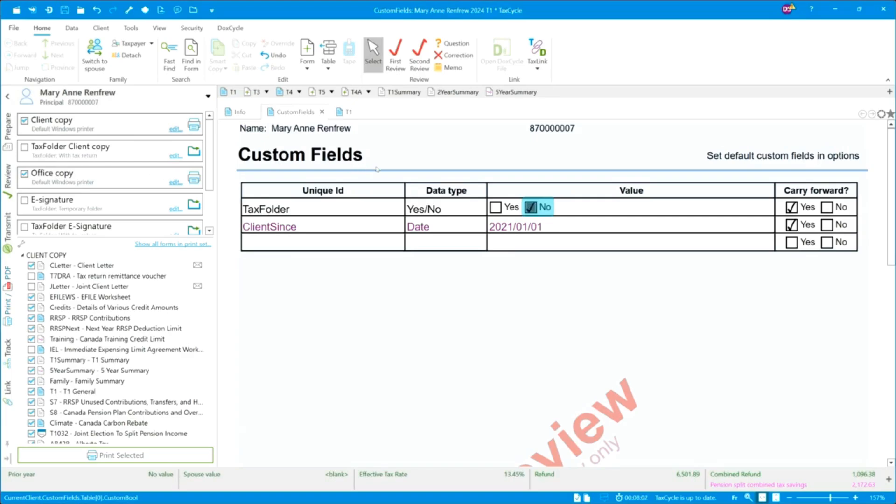
pyautogui.click(495, 208)
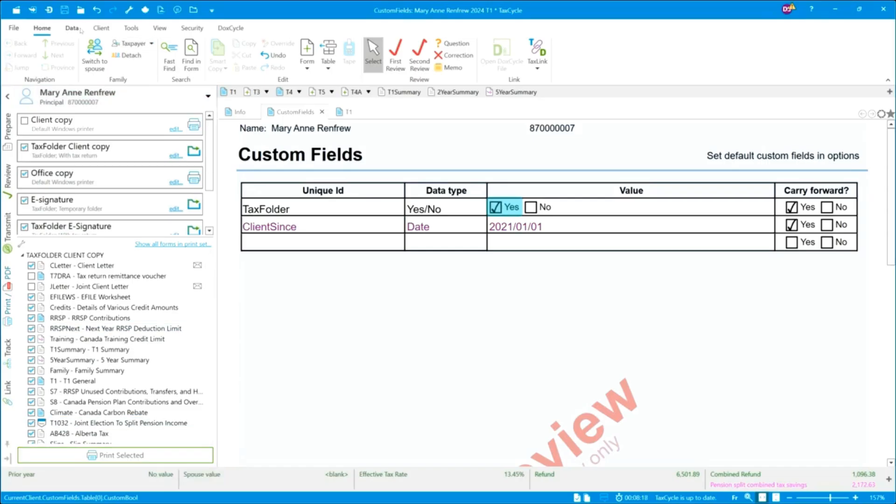
pyautogui.click(100, 29)
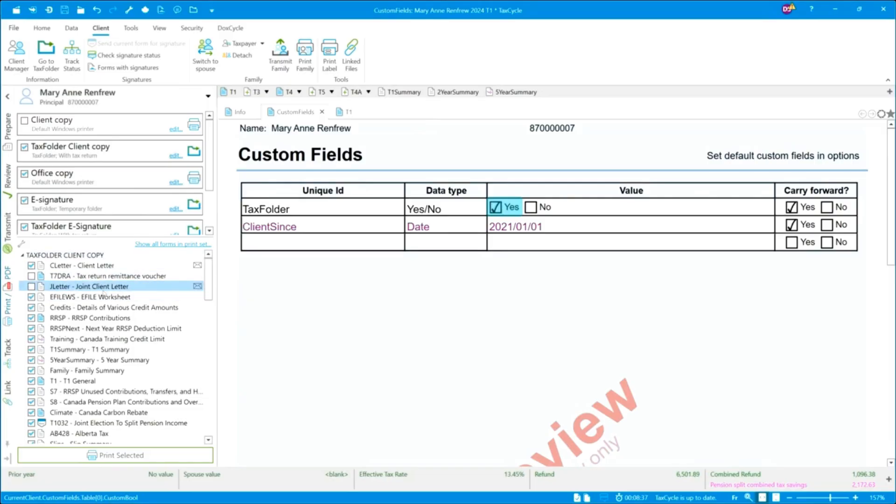
# - Close the E-signature print configuration and collapse the TAXFOLDER CLIENT COPY and OFFICE COPY form groups
pyautogui.scroll(-1, 142, 185)
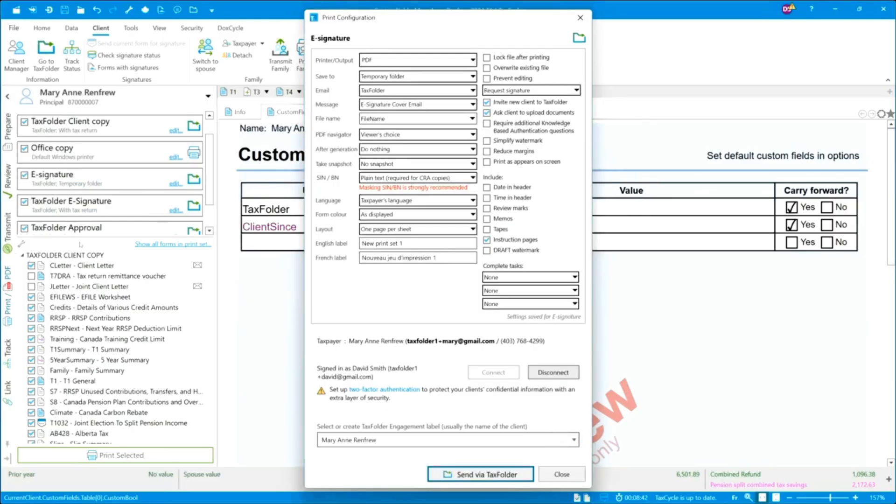
pyautogui.click(580, 17)
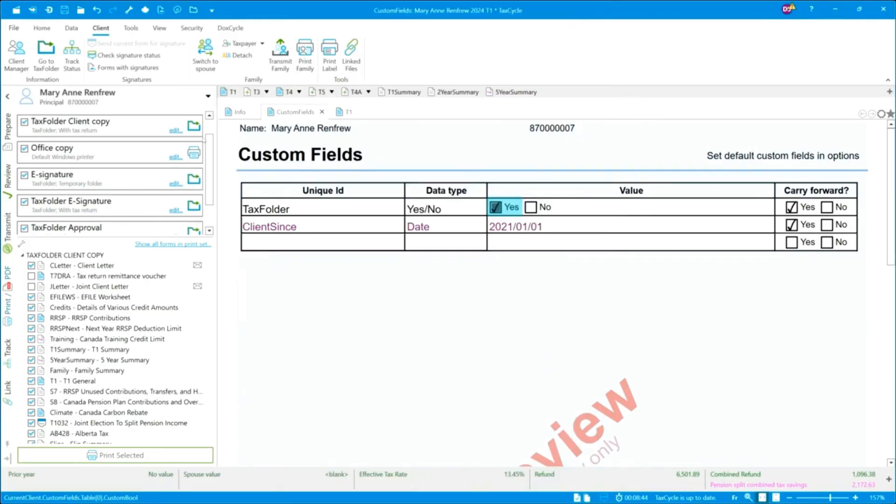
pyautogui.click(23, 256)
pyautogui.click(22, 265)
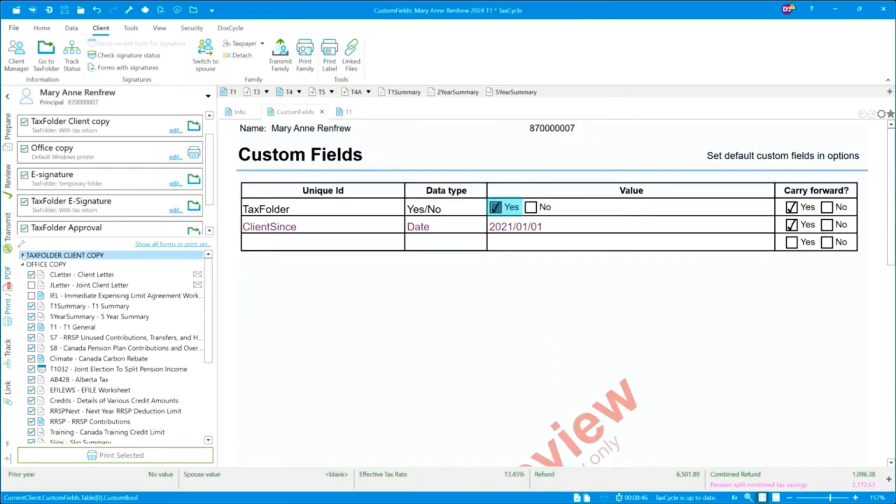
pyautogui.click(23, 264)
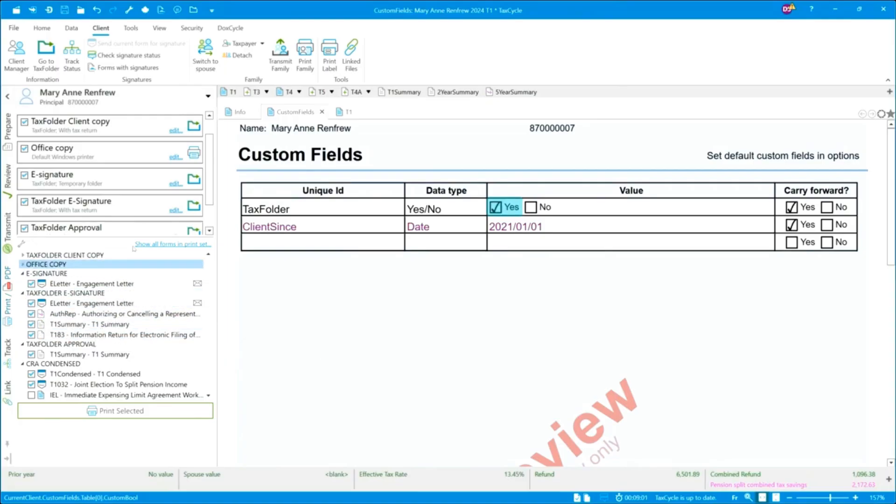
# - Send the TaxFolder E-Signature set with Invite new client, document uploads requested and the T183 Cover Email
pyautogui.click(176, 211)
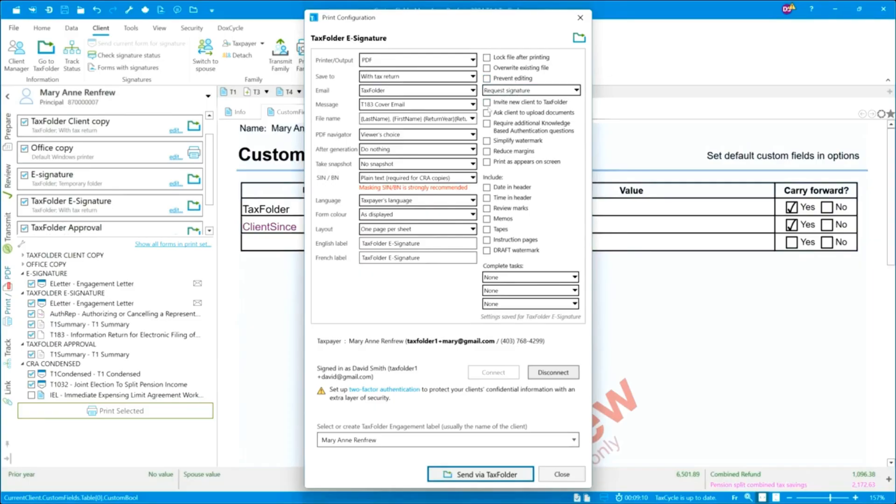
pyautogui.click(486, 102)
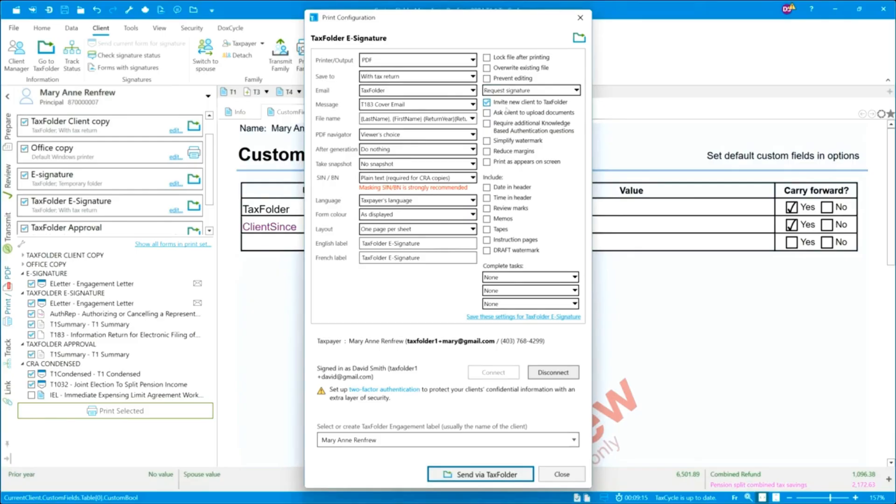
pyautogui.click(488, 115)
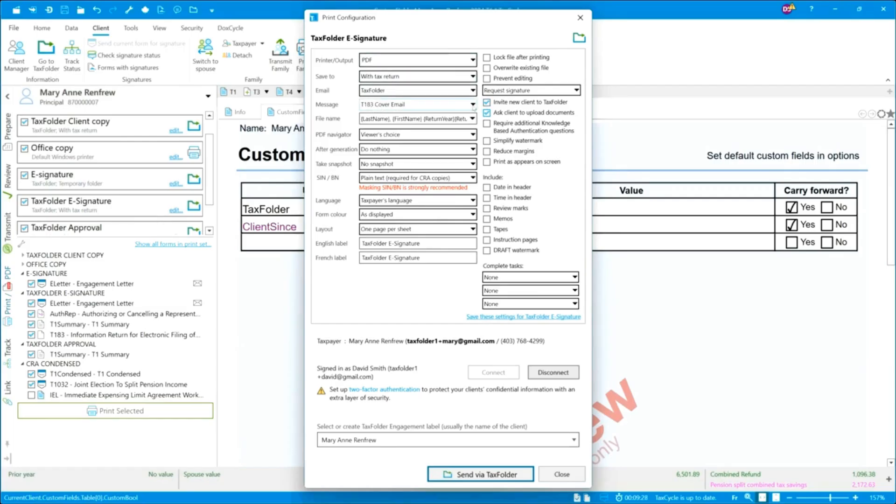
pyautogui.click(473, 104)
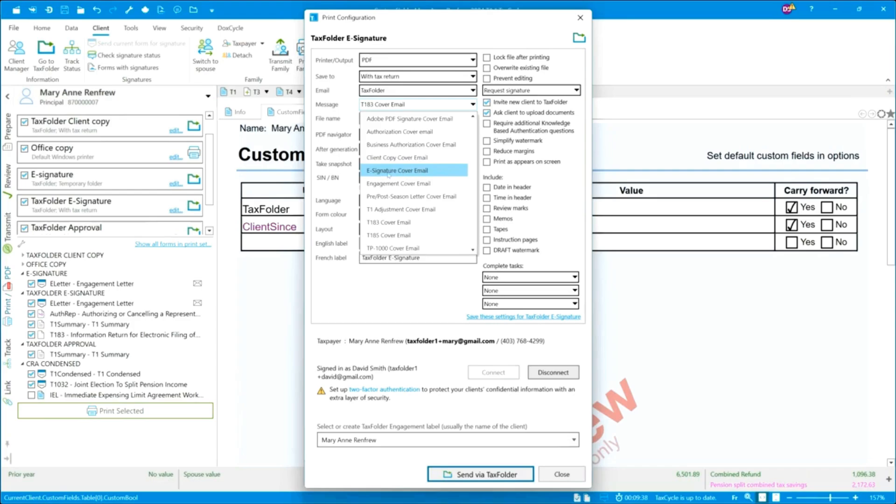
pyautogui.click(435, 106)
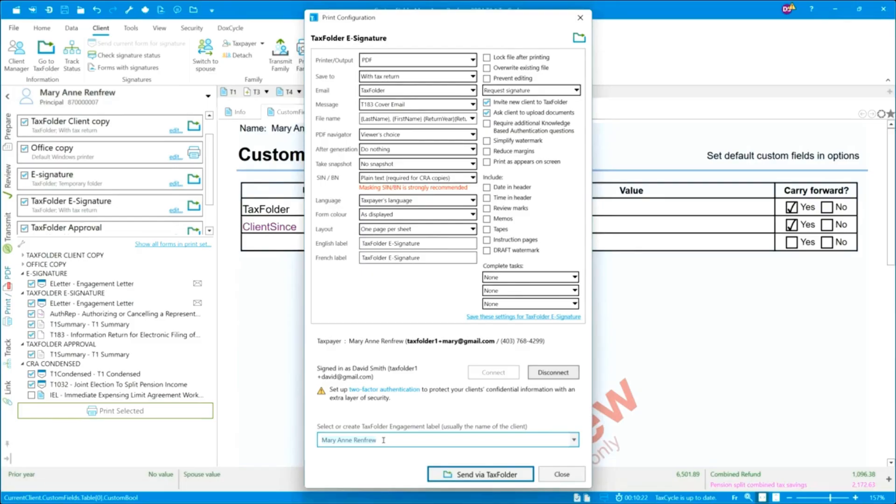
pyautogui.click(575, 442)
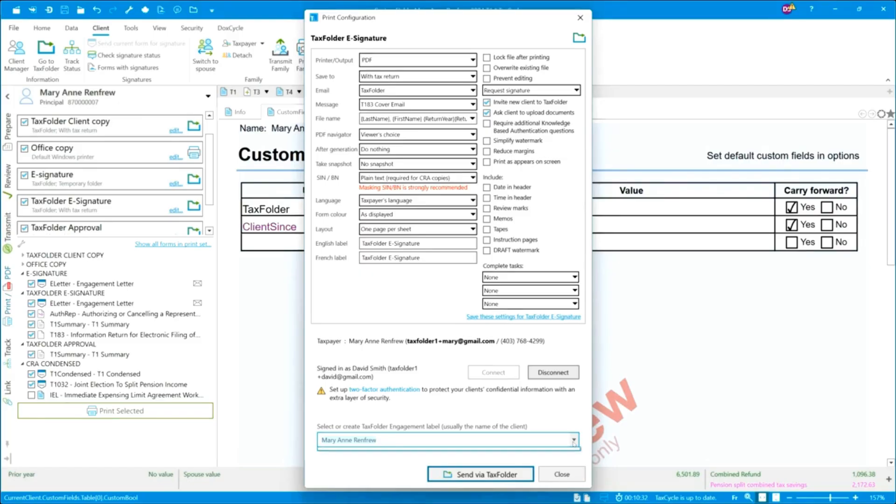
pyautogui.click(574, 442)
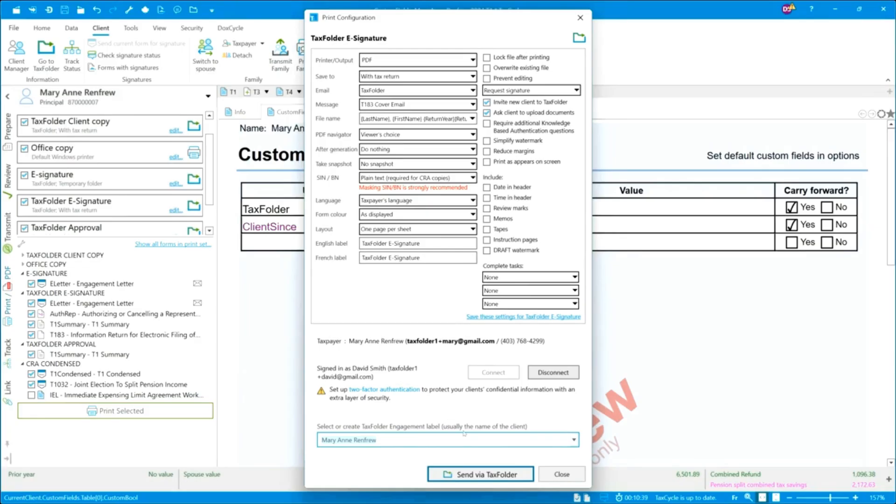
pyautogui.click(478, 475)
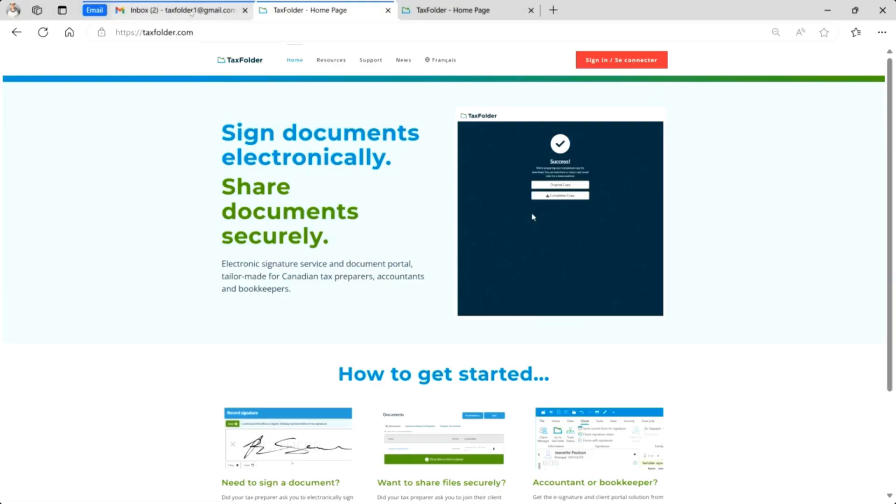
# - In Gmail, open the 'Please sign this document' email and then the 'You're invited to TaxFolder' email
pyautogui.click(177, 10)
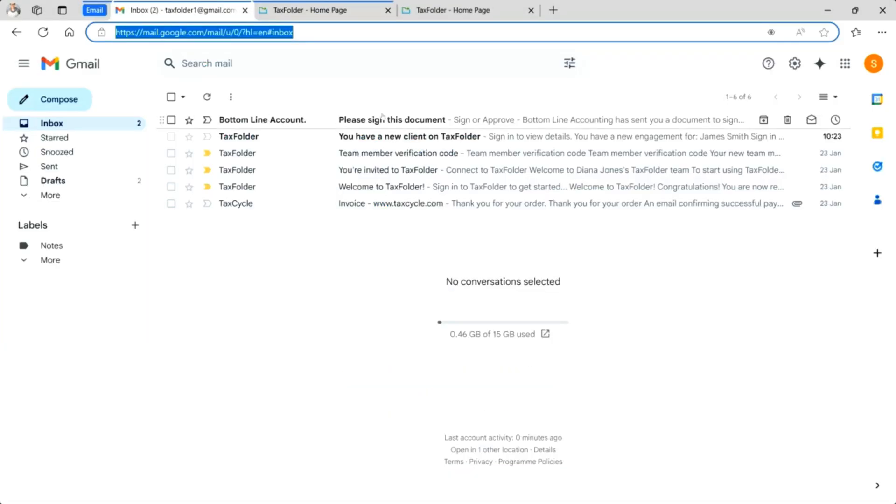
pyautogui.click(492, 122)
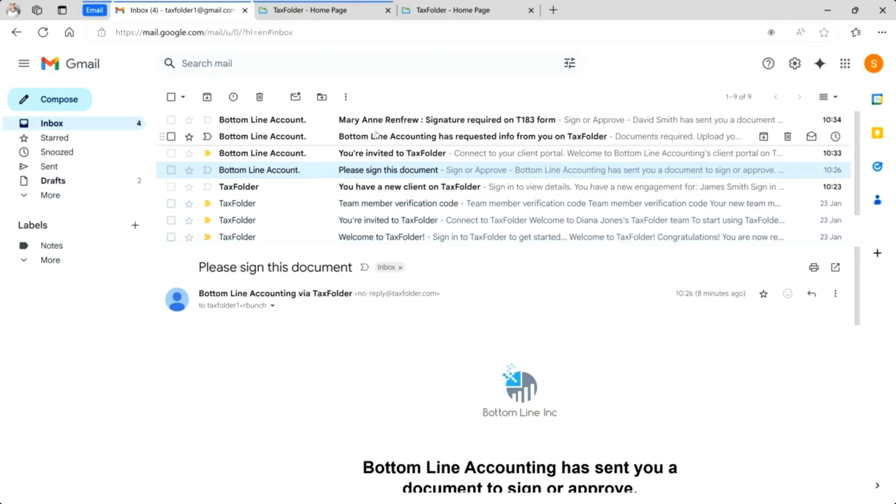
pyautogui.click(325, 155)
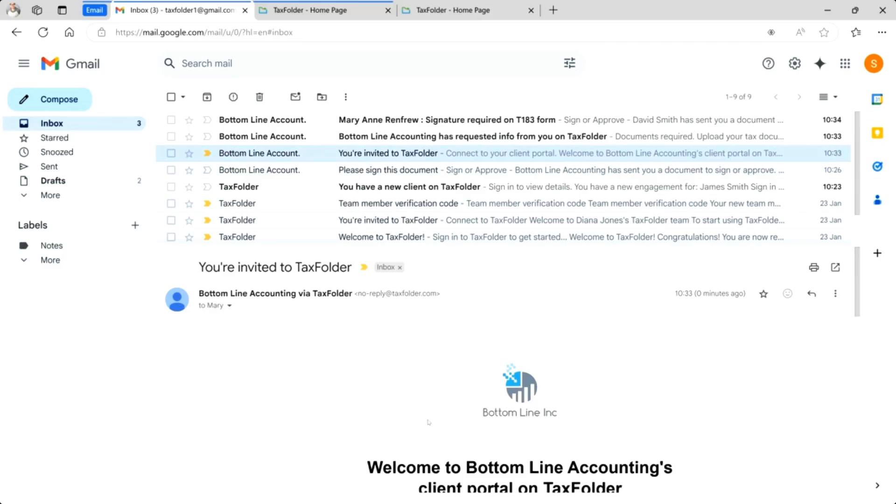
# - Copy the Connect to TaxFolder link address from the invitation email
pyautogui.scroll(-2, 428, 422)
pyautogui.scroll(-4, 428, 422)
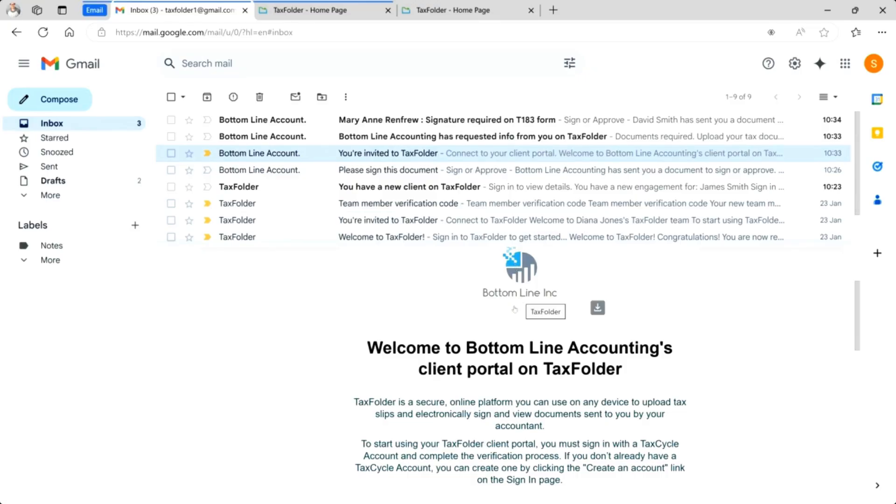
pyautogui.scroll(-3, 447, 364)
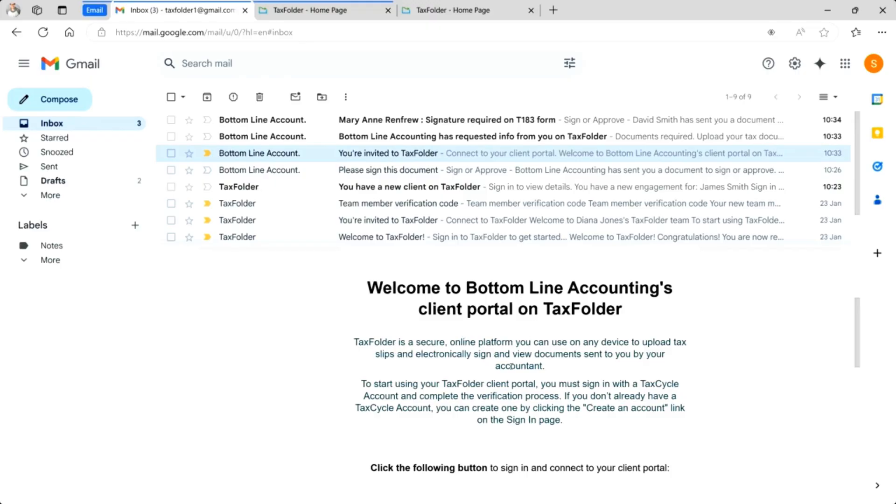
pyautogui.scroll(-3, 512, 367)
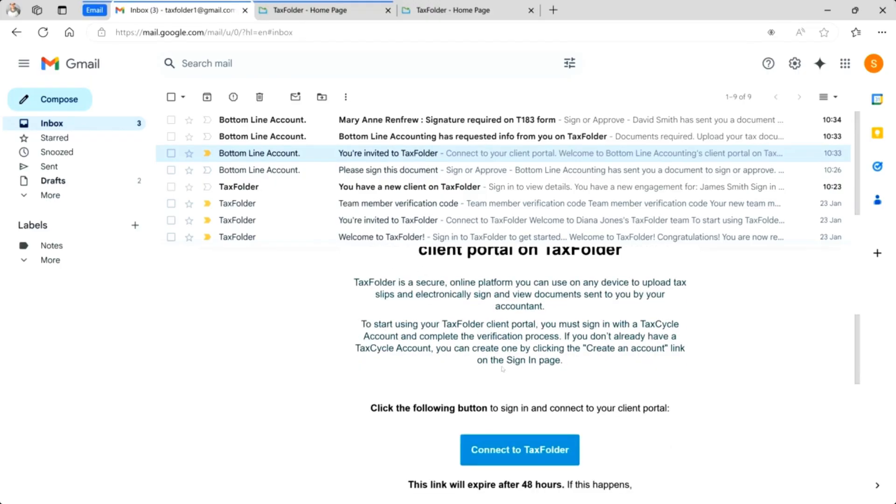
pyautogui.scroll(-3, 503, 368)
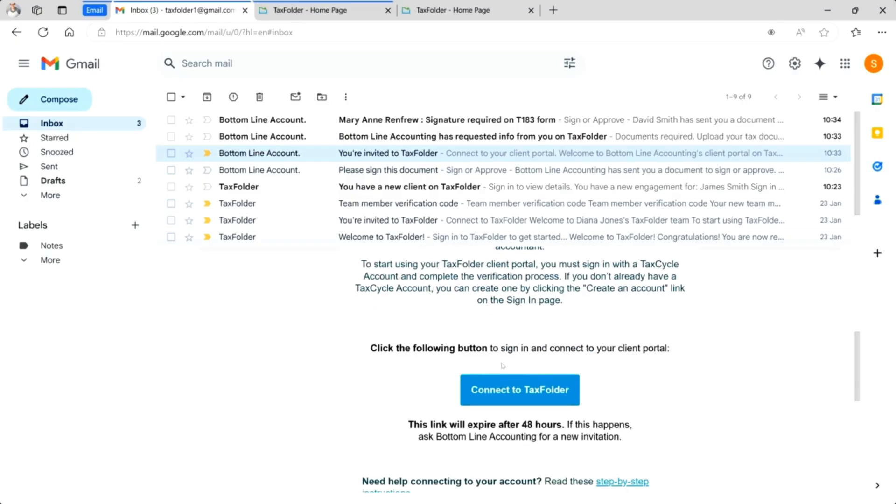
pyautogui.scroll(-3, 501, 365)
pyautogui.scroll(-3, 500, 365)
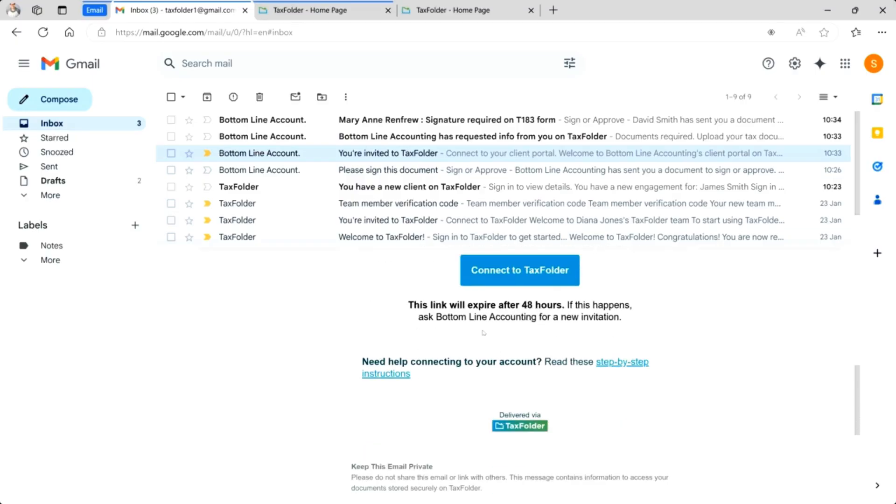
pyautogui.rightClick(519, 277)
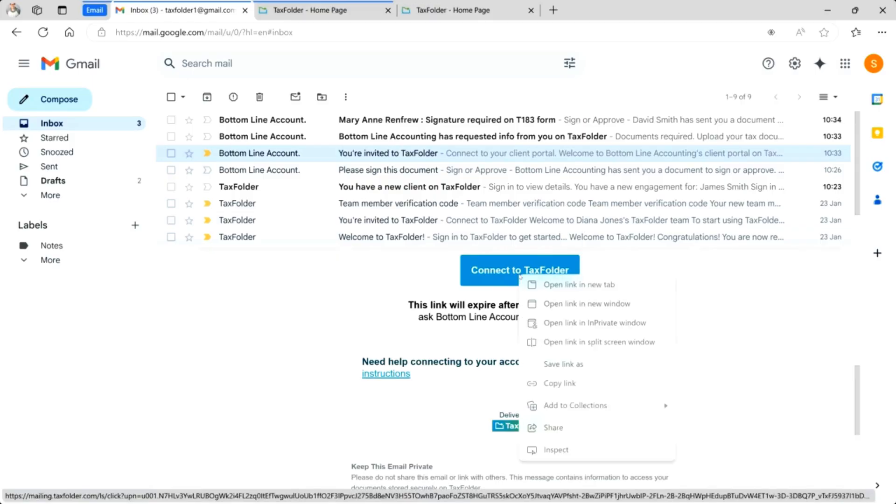
pyautogui.click(558, 385)
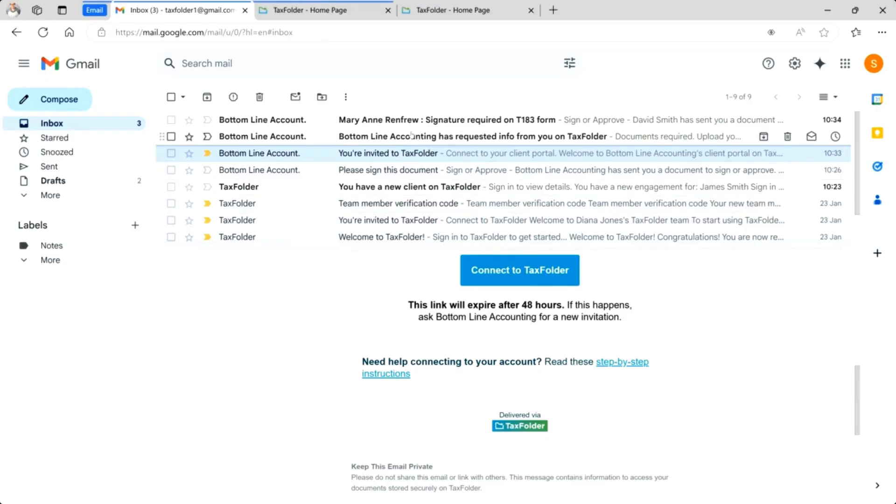
# - Open and read through the requested-info email from Bottom Line Accounting
pyautogui.click(385, 140)
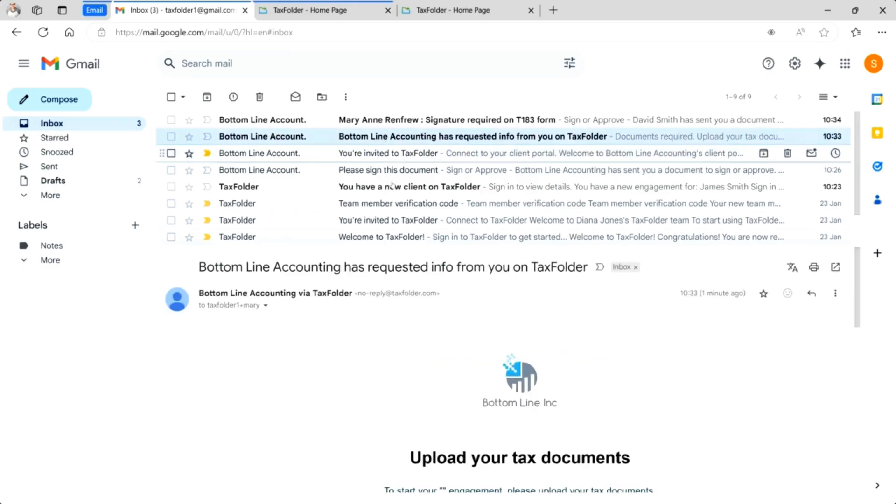
pyautogui.scroll(-3, 395, 428)
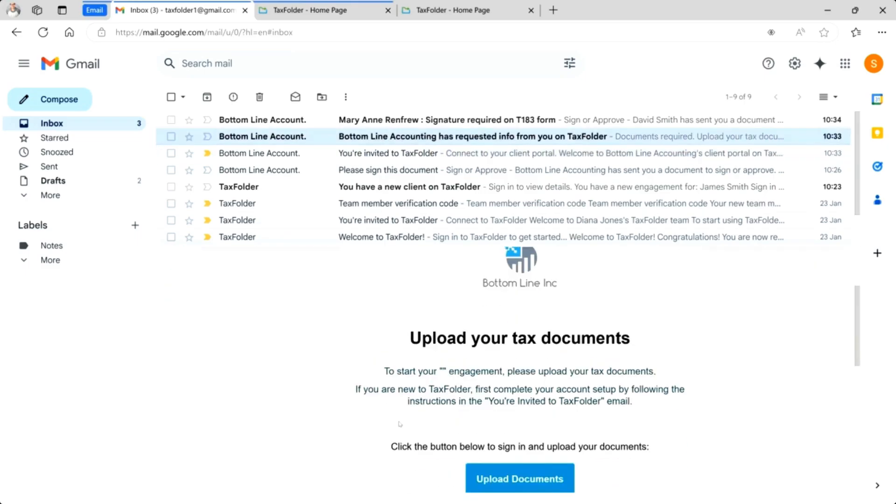
pyautogui.scroll(-3, 498, 373)
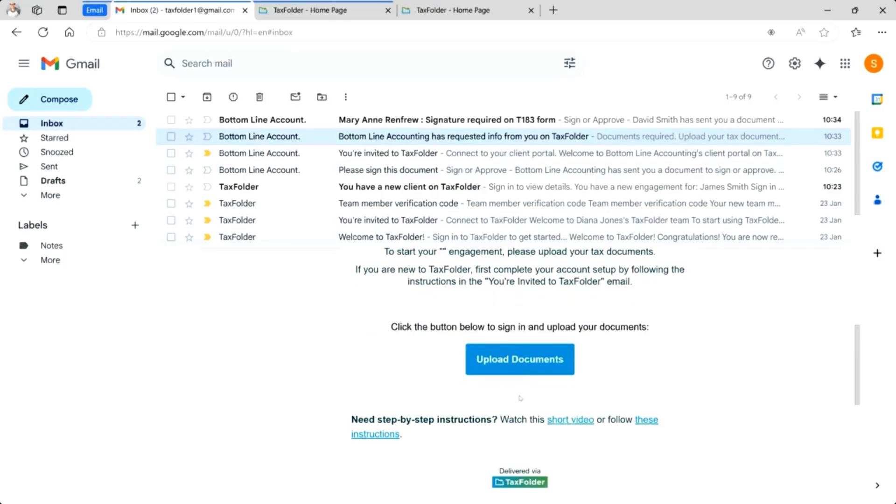
pyautogui.scroll(-2, 518, 396)
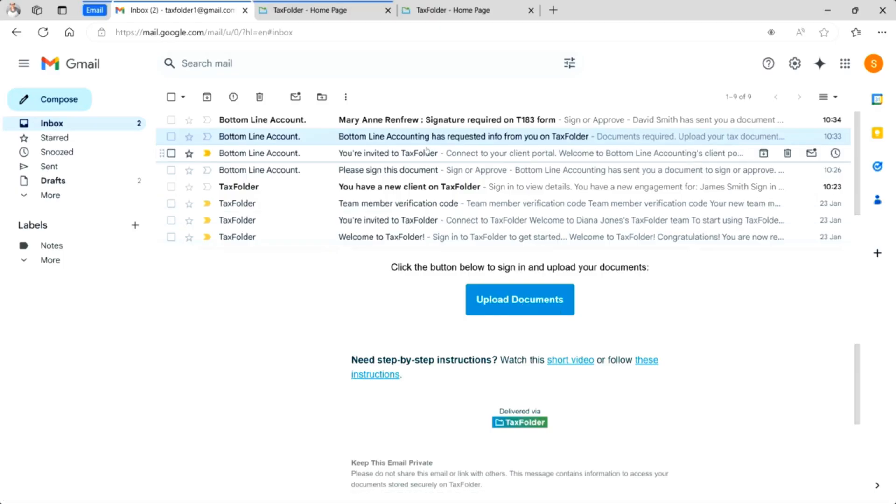
# - Copy the Review Document link from the 'Signature required on T183 form' email
pyautogui.click(408, 121)
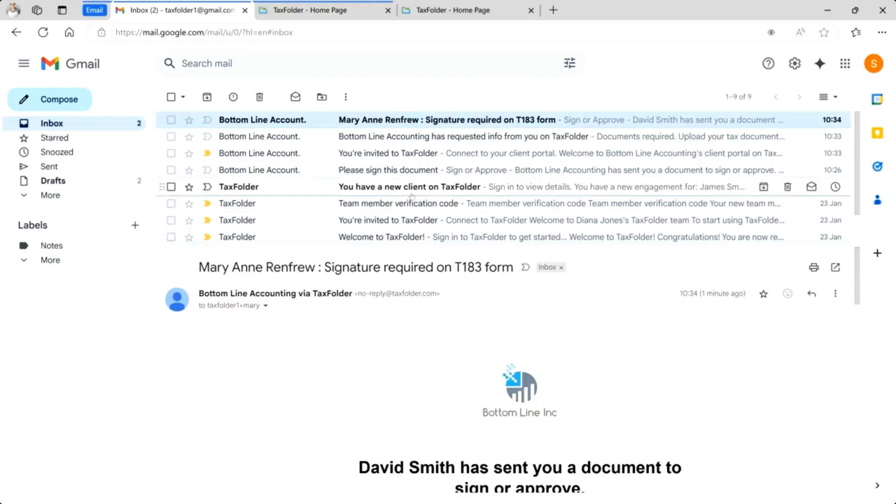
pyautogui.scroll(-3, 433, 414)
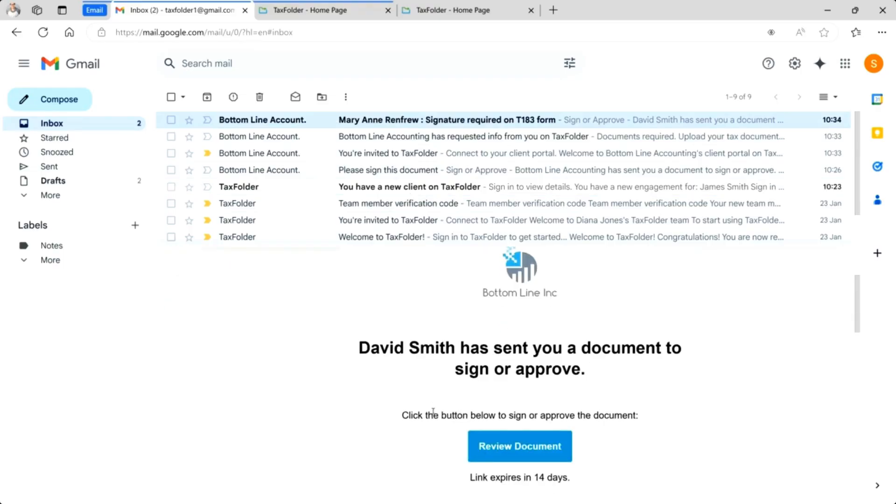
pyautogui.scroll(-1, 433, 414)
pyautogui.scroll(-1, 434, 414)
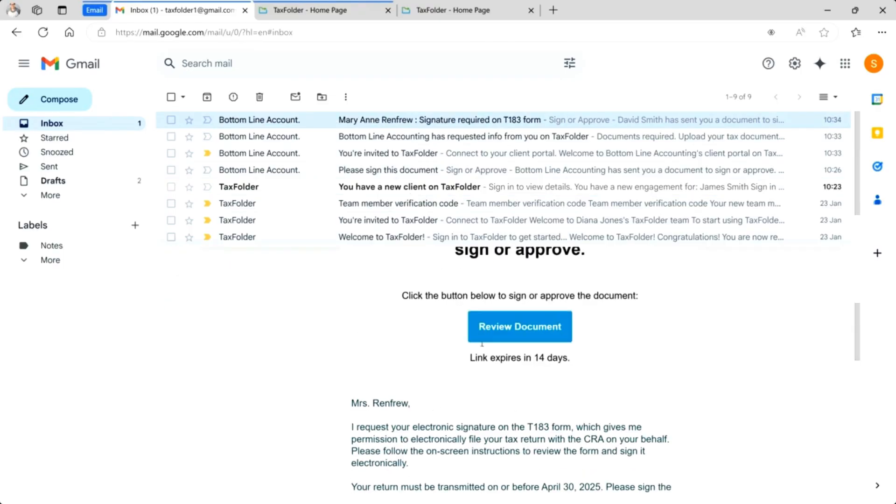
pyautogui.rightClick(516, 325)
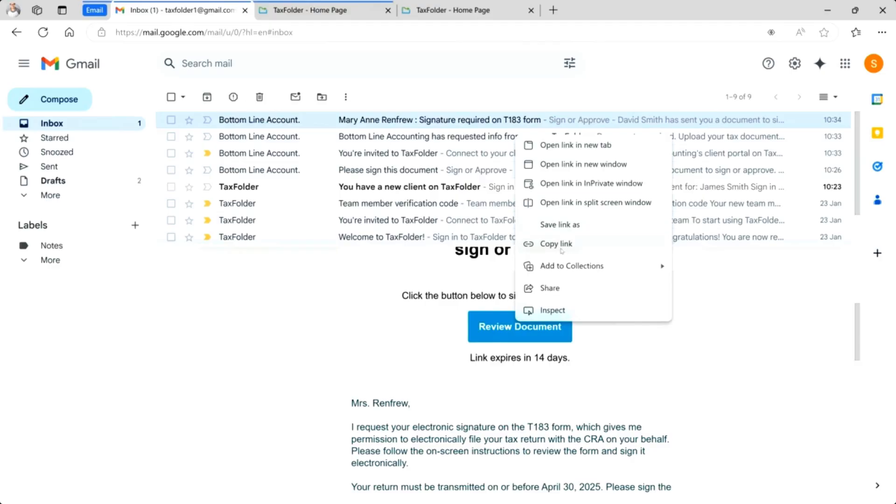
pyautogui.click(430, 380)
pyautogui.scroll(-1, 393, 434)
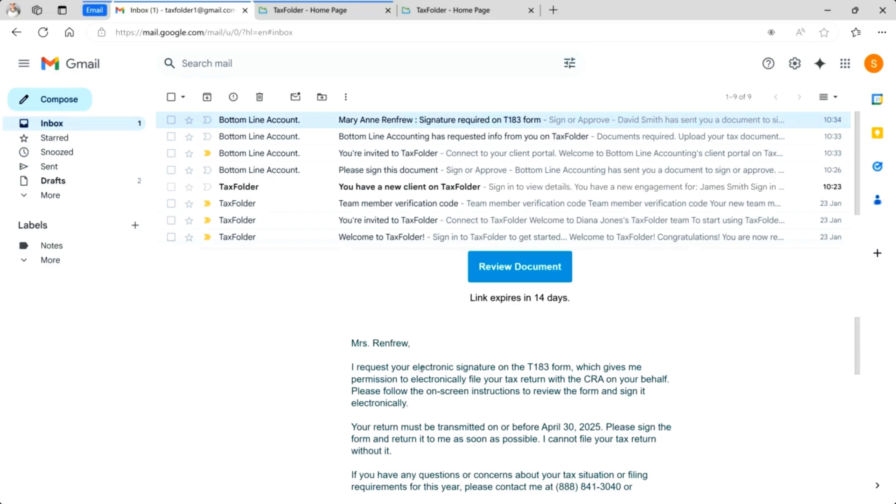
pyautogui.scroll(2, 415, 327)
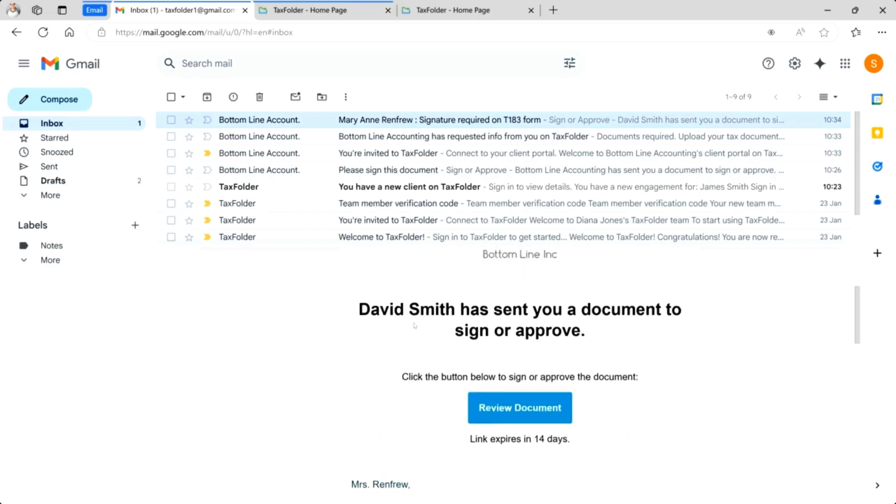
pyautogui.scroll(3, 414, 326)
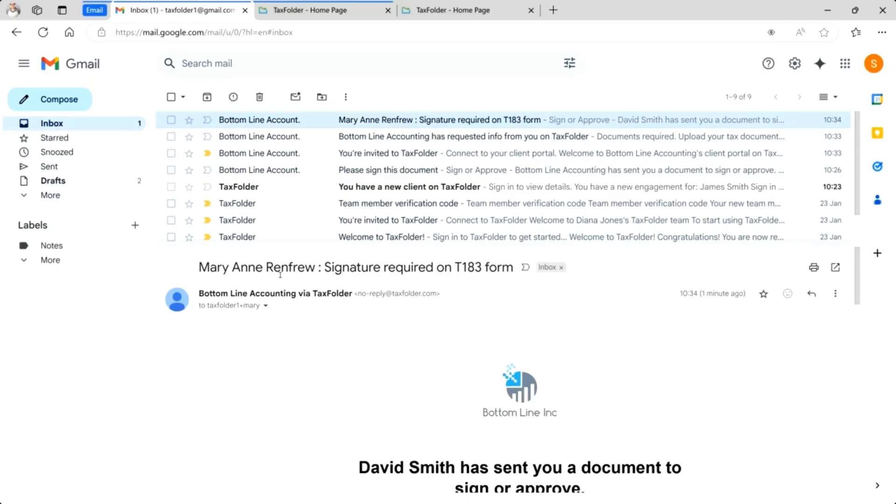
# - Load the copied T183 signing link in the third browser tab
pyautogui.click(436, 11)
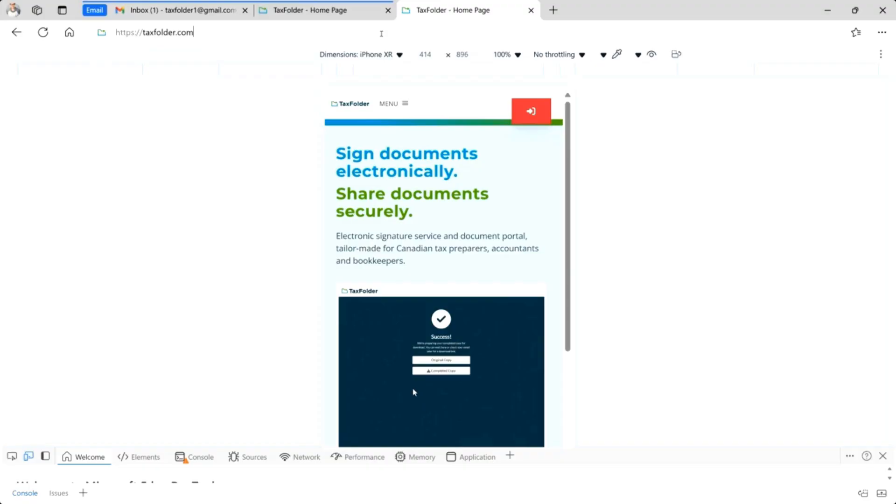
pyautogui.click(382, 34)
pyautogui.hotkey('ctrl', 'v')
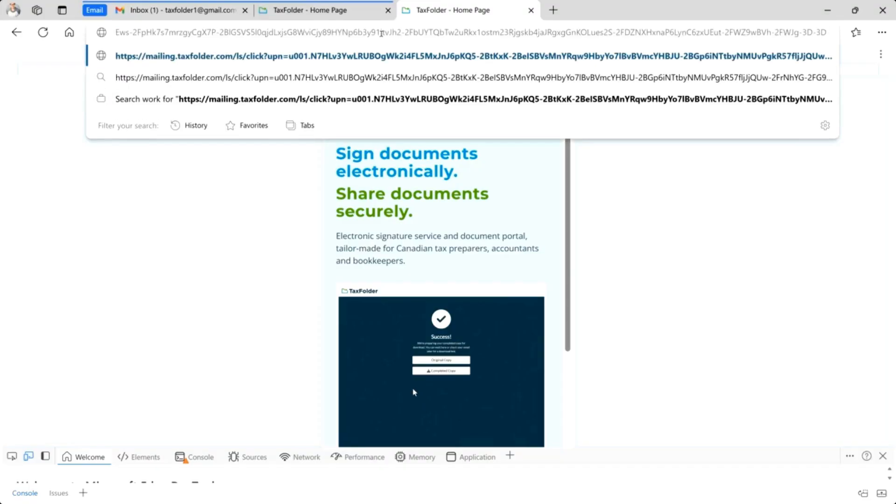
pyautogui.press('Return')
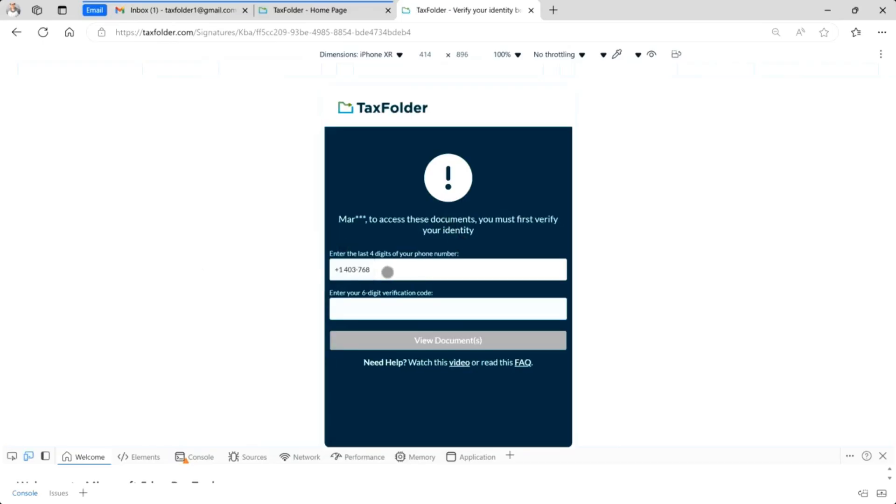
# - Enter the phone number's last four digits, resend the code, and type the verification code
pyautogui.click(388, 271)
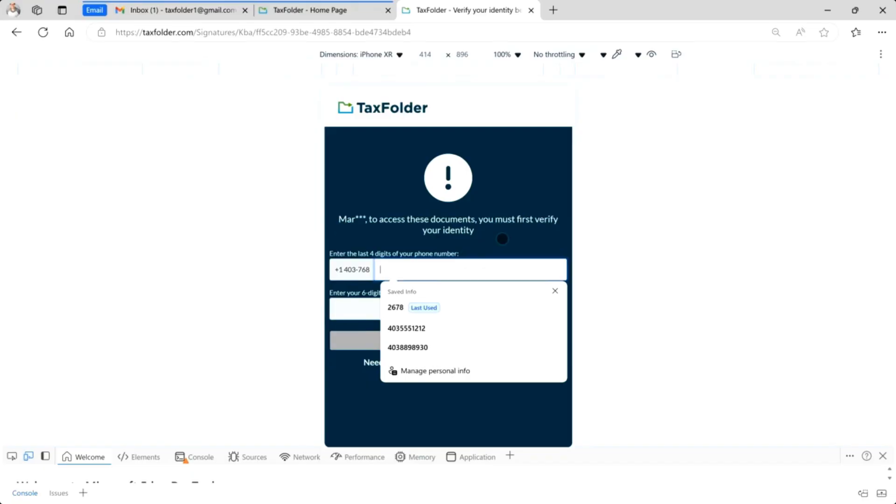
pyautogui.write('4299')
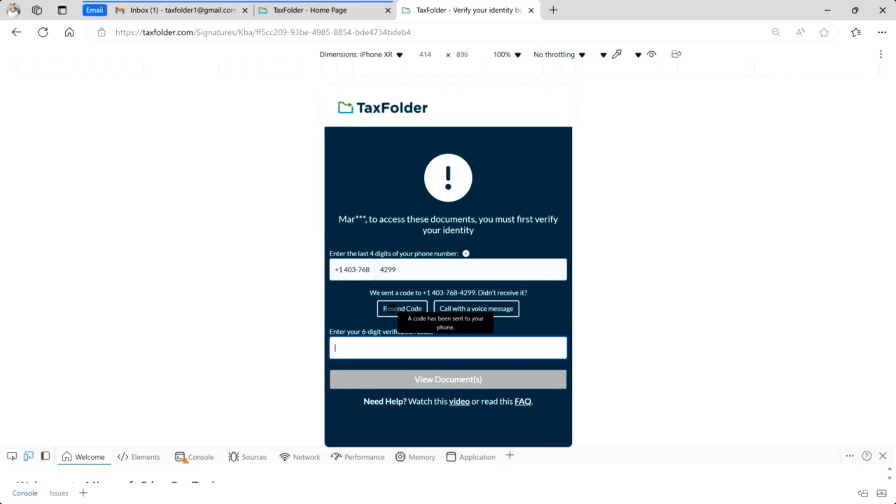
pyautogui.click(391, 308)
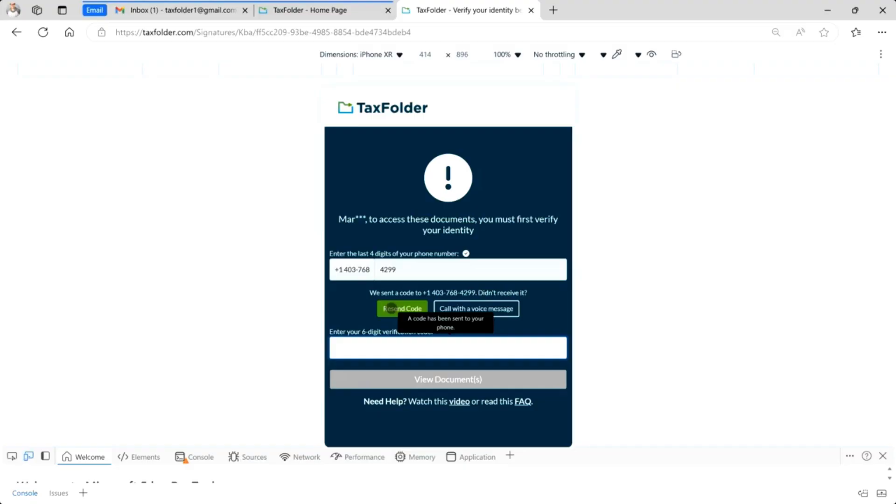
pyautogui.click(380, 349)
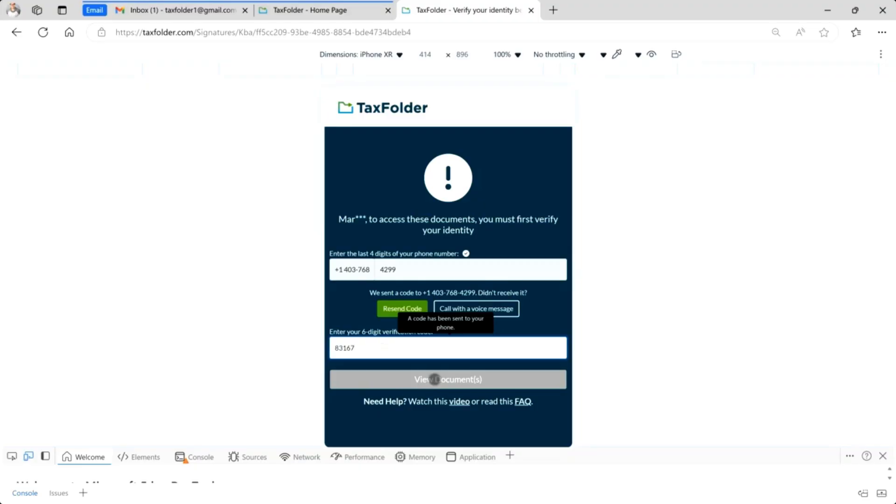
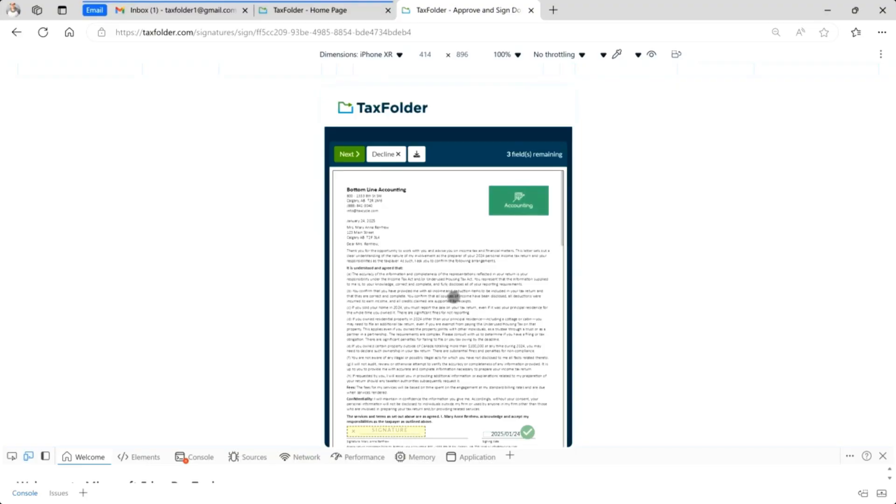
# - Draw and save a signature in the engagement letter's signature field
pyautogui.scroll(-3, 414, 288)
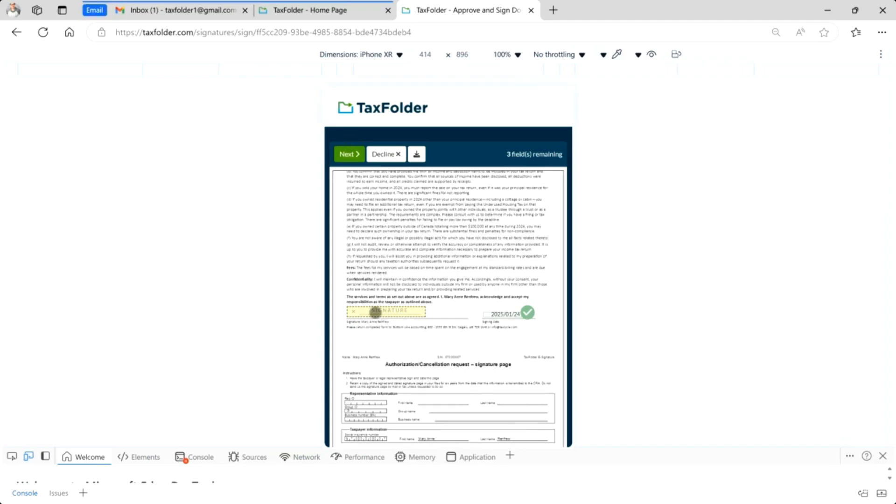
pyautogui.click(375, 311)
pyautogui.click(384, 240)
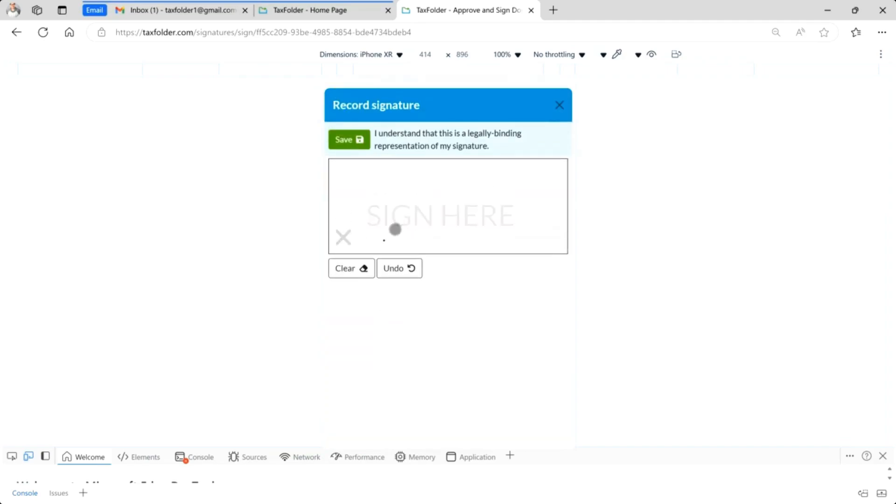
pyautogui.moveTo(394, 229)
pyautogui.mouseDown()
pyautogui.moveTo(420, 212)
pyautogui.moveTo(499, 229)
pyautogui.mouseUp()
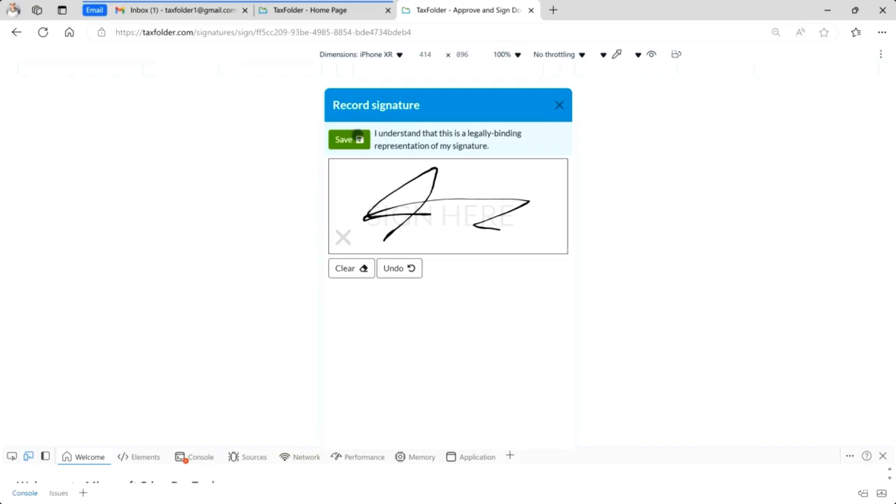
pyautogui.click(338, 137)
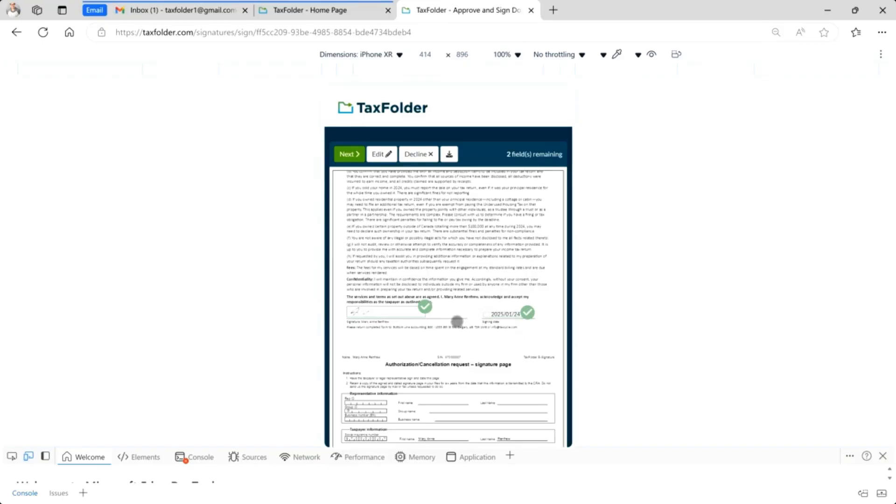
# - Sign the remaining authorization page and T183 signature fields
pyautogui.scroll(-4, 457, 321)
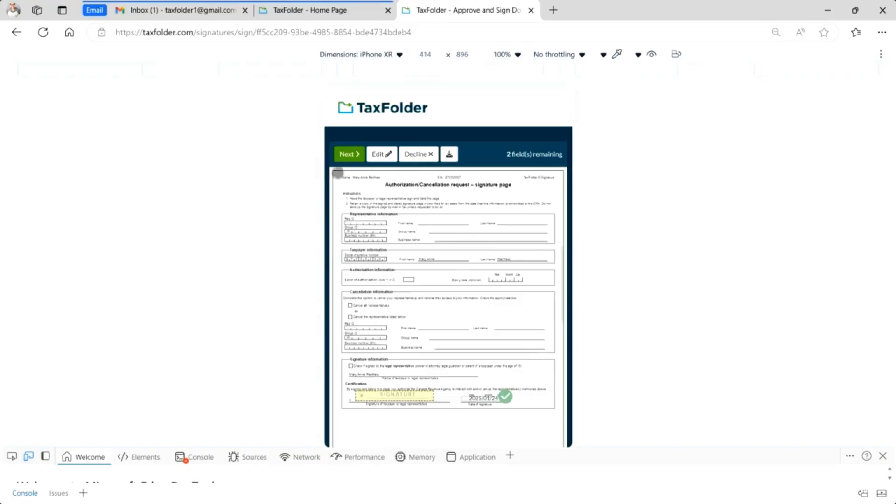
pyautogui.click(349, 155)
pyautogui.click(400, 234)
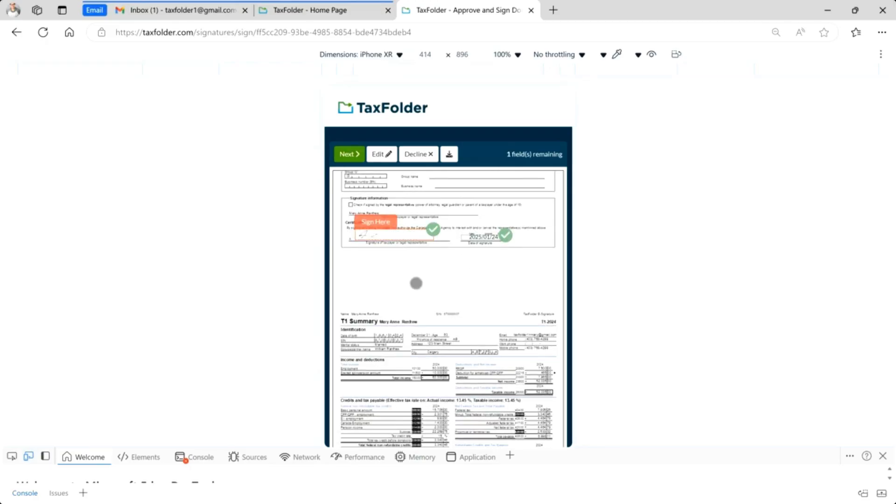
pyautogui.click(355, 154)
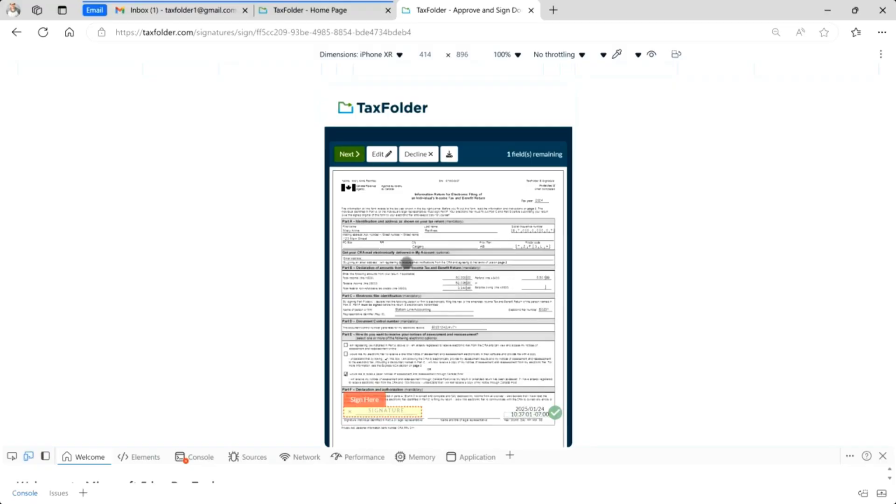
pyautogui.click(382, 411)
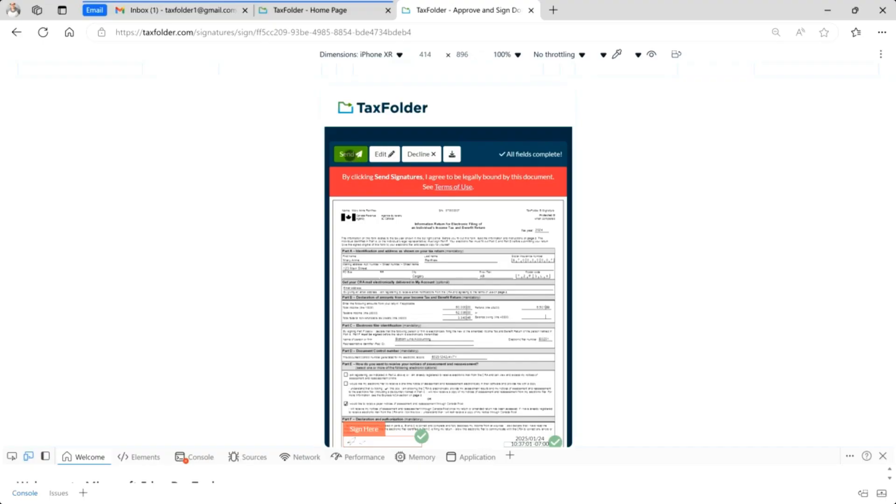
# - Submit the signed documents to TaxFolder, then go to the Gmail inbox
pyautogui.click(350, 154)
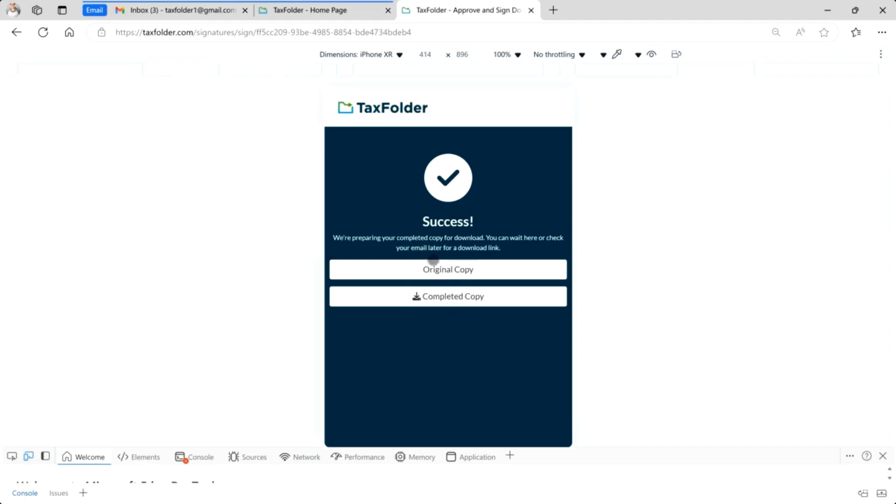
pyautogui.click(179, 11)
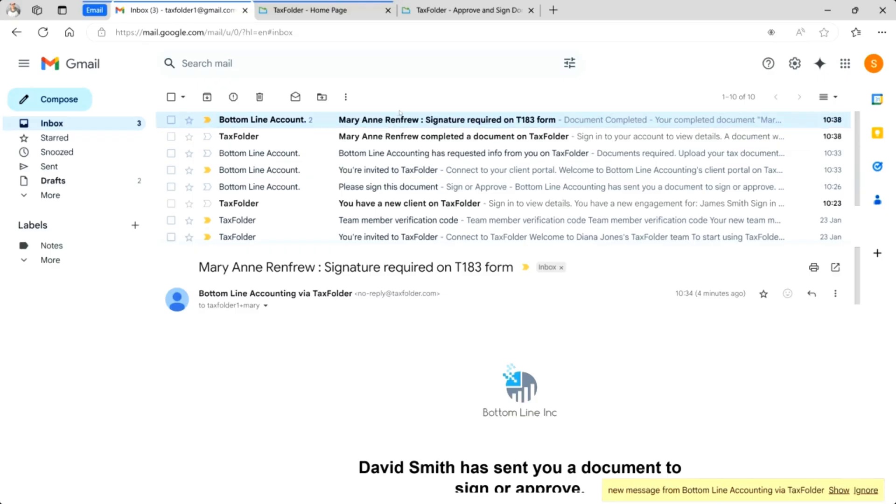
# - Read the document-completed email and the T183 email down to its View Document link
pyautogui.click(416, 140)
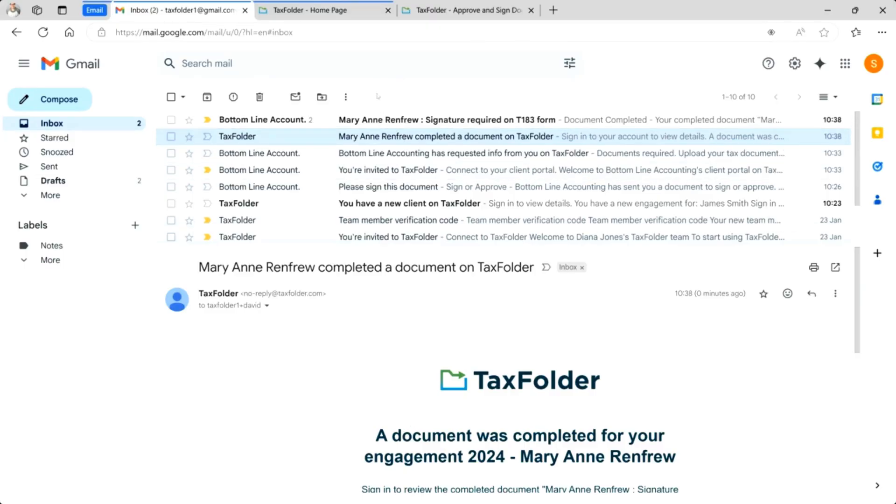
pyautogui.click(372, 121)
pyautogui.scroll(-3, 387, 453)
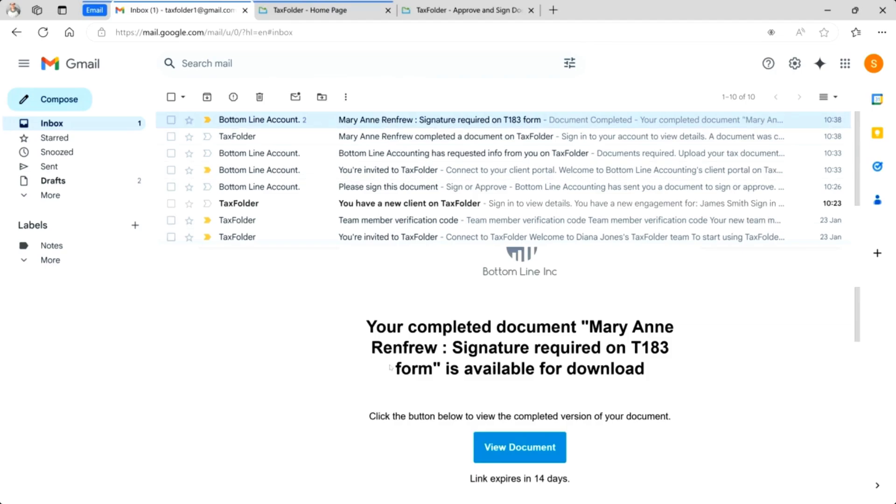
pyautogui.scroll(5, 433, 334)
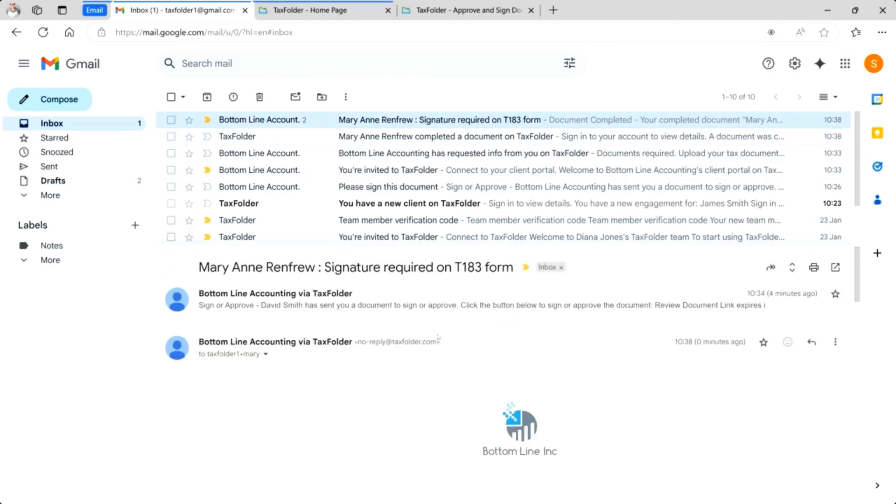
pyautogui.scroll(-4, 437, 336)
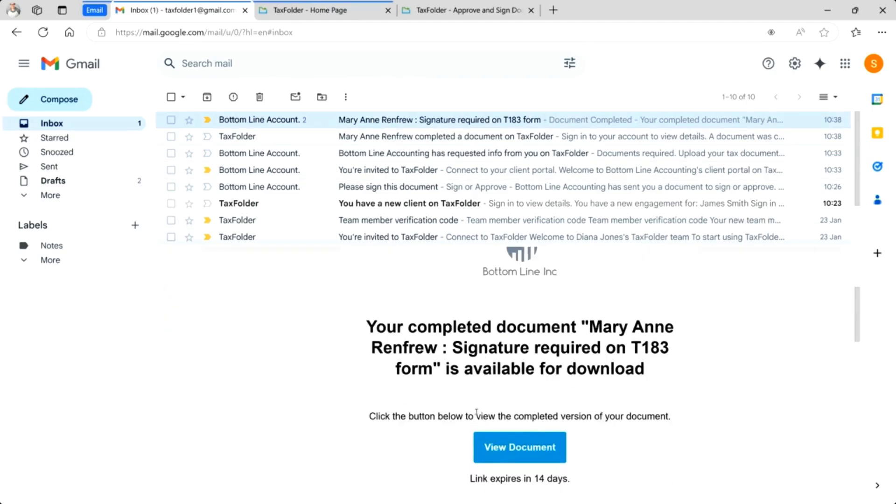
pyautogui.scroll(-1, 476, 412)
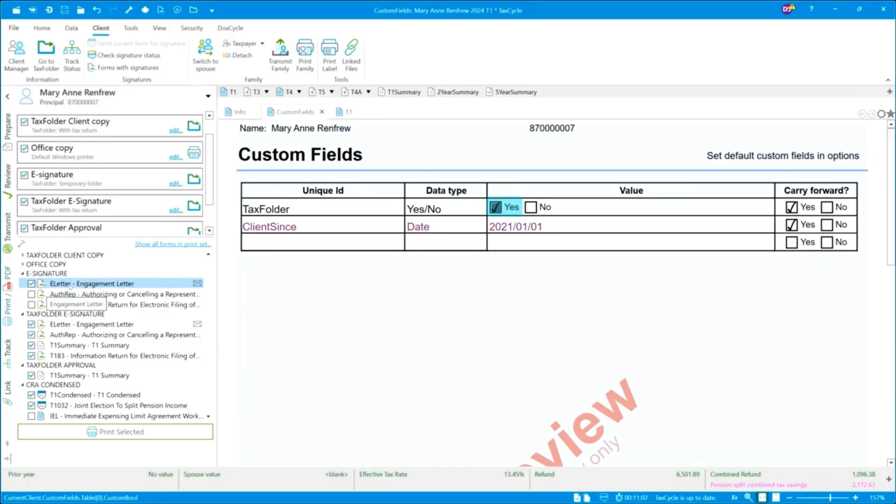
# - Open ELetter - Engagement Letter and view its signed PDF from the signature banner
pyautogui.click(71, 286)
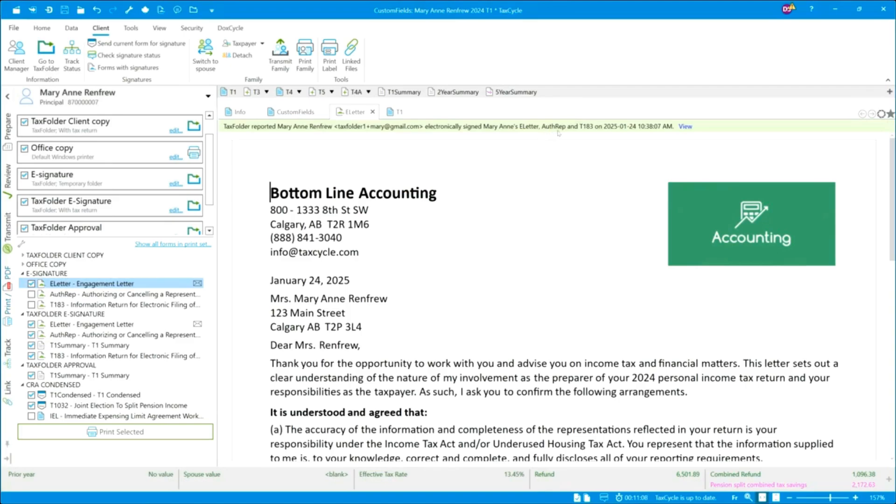
pyautogui.click(685, 127)
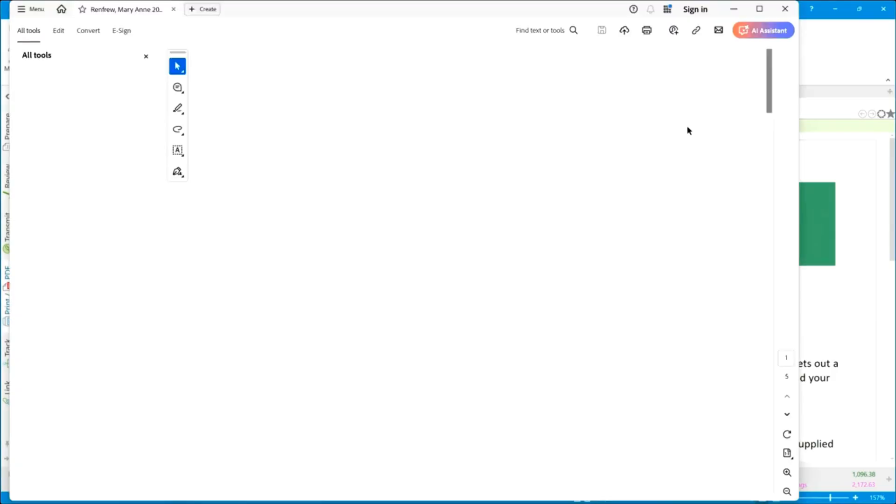
# - Check the 2025/01/24 signature line in the signed PDF, then close Acrobat
pyautogui.scroll(-6, 382, 307)
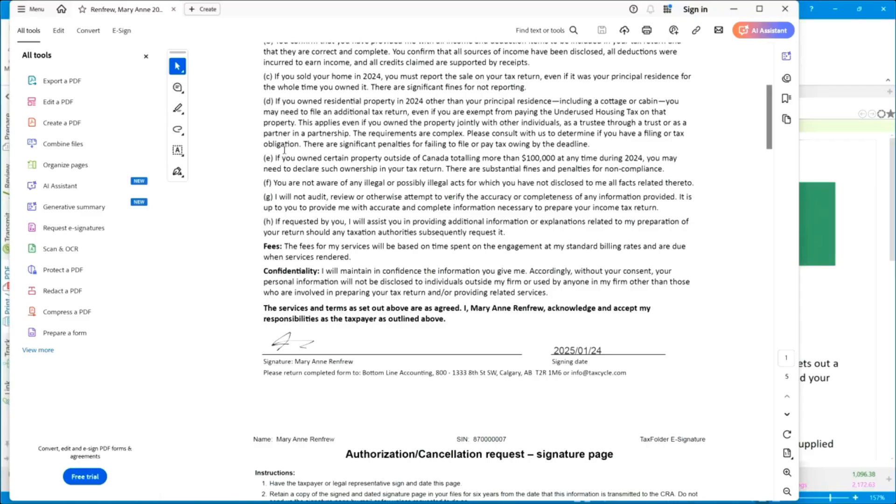
pyautogui.click(785, 9)
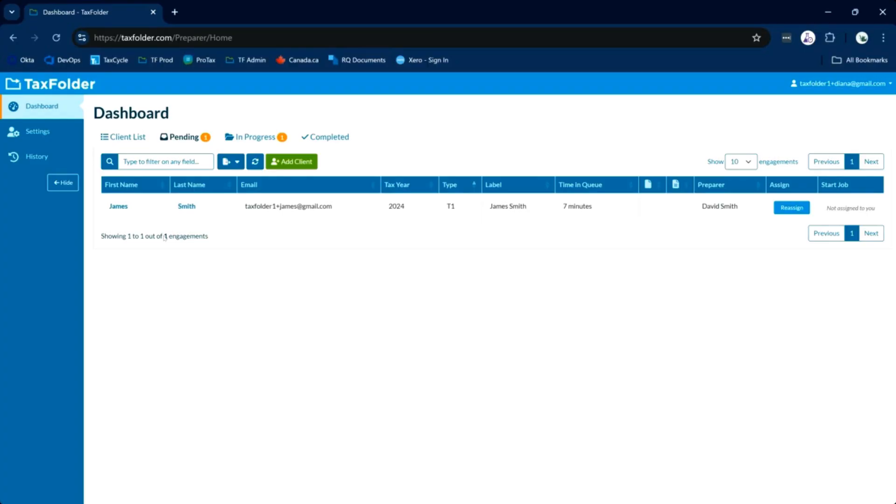
# - Open the client's in-progress 2024 T1 engagement and expand the Download Completed options
pyautogui.click(252, 136)
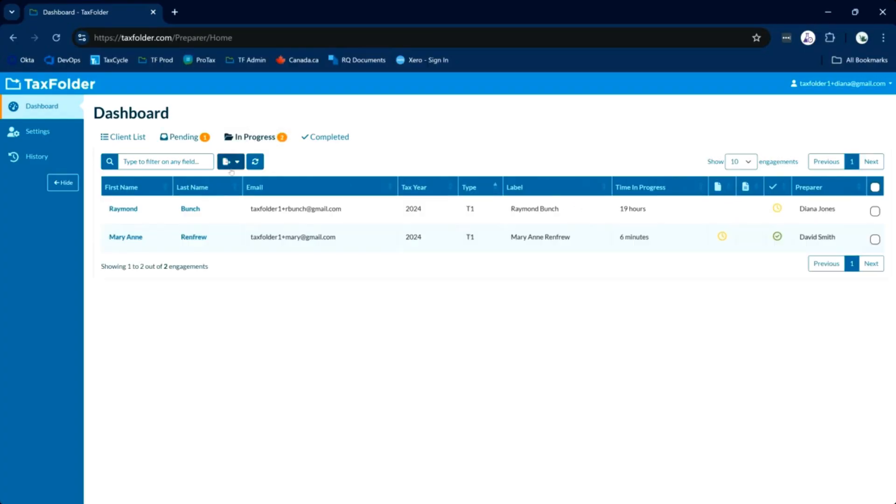
pyautogui.click(132, 237)
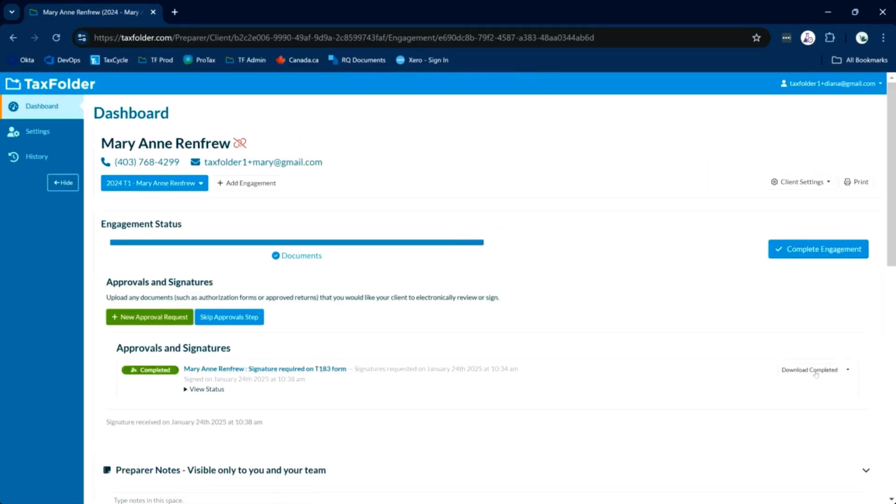
pyautogui.click(847, 370)
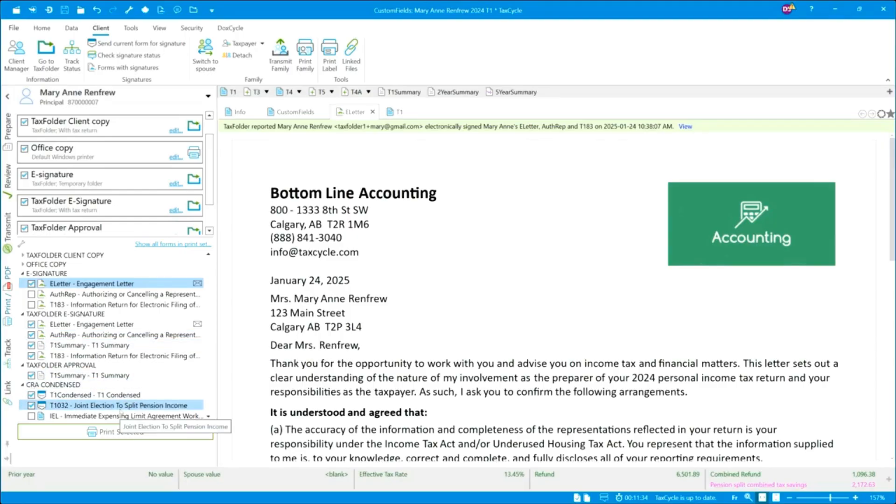
pyautogui.click(120, 410)
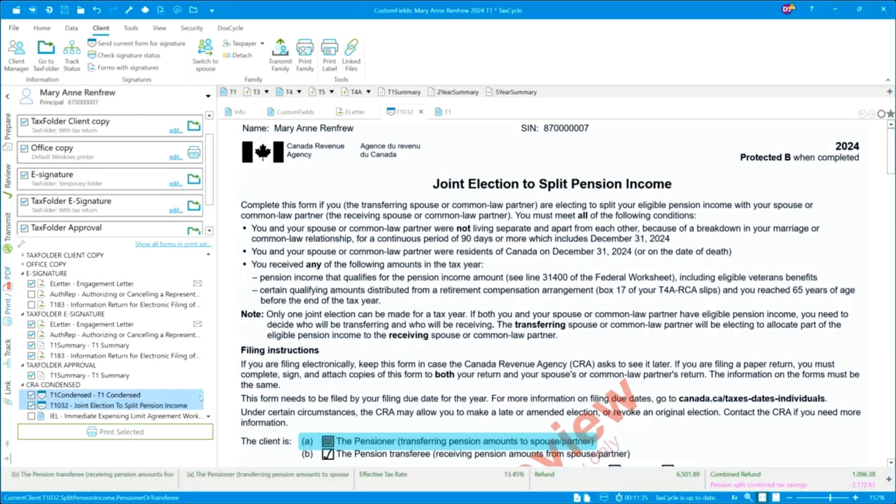
pyautogui.scroll(-2, 107, 175)
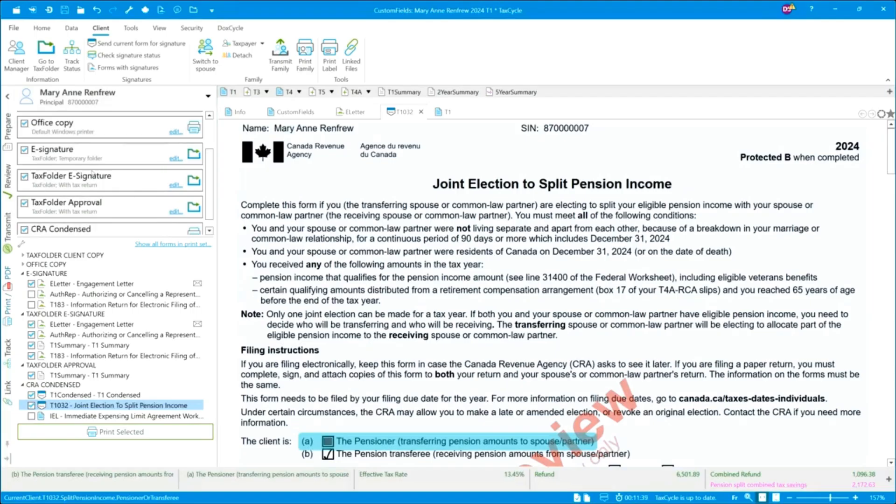
pyautogui.scroll(3, 93, 172)
pyautogui.scroll(1, 92, 172)
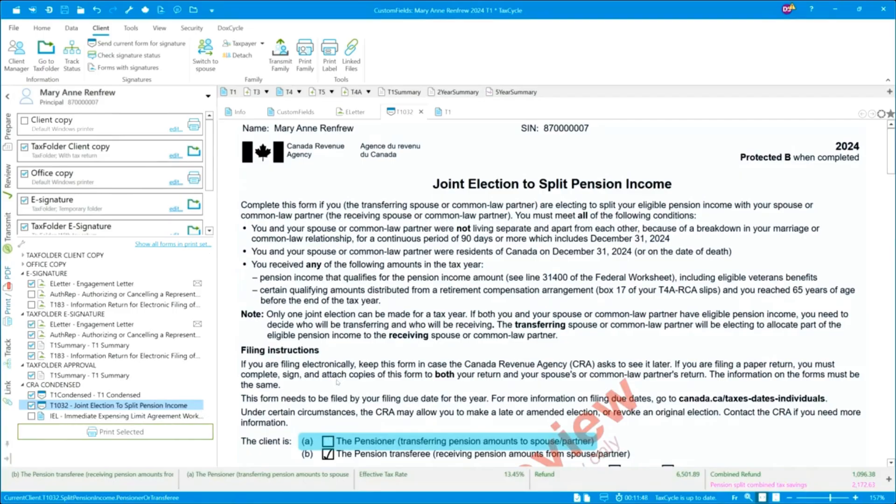
pyautogui.scroll(-3, 396, 345)
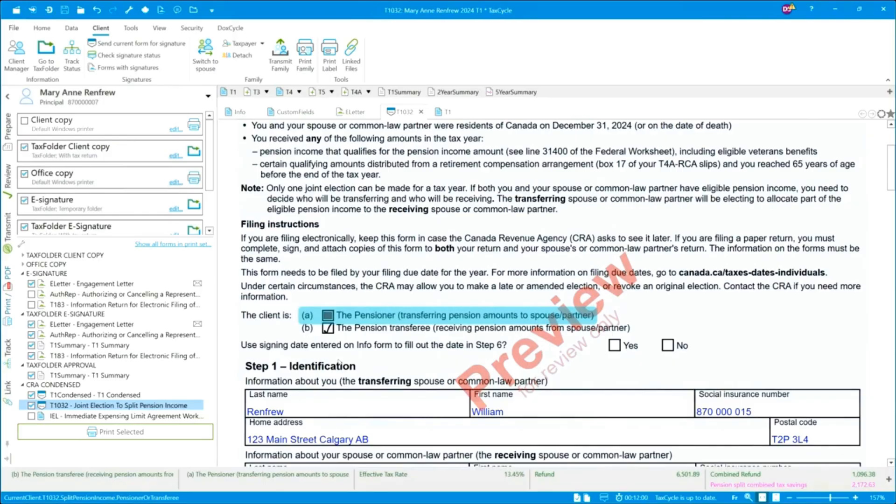
# - Set the T1032 print options to the temporary save folder and E-Signature Cover Email
pyautogui.rightClick(421, 264)
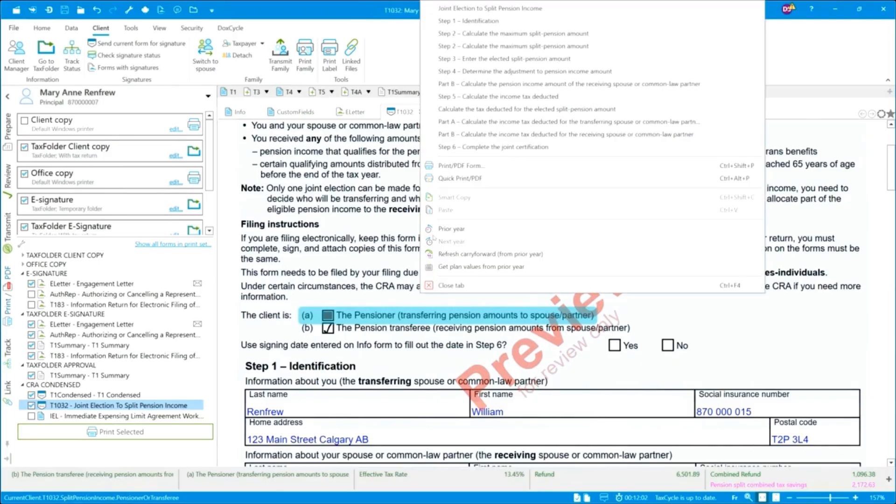
pyautogui.click(461, 167)
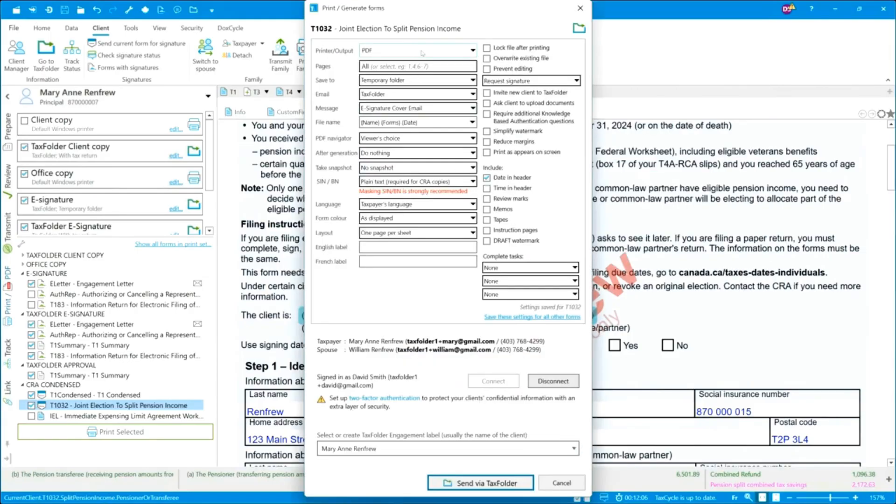
pyautogui.click(414, 82)
pyautogui.click(414, 83)
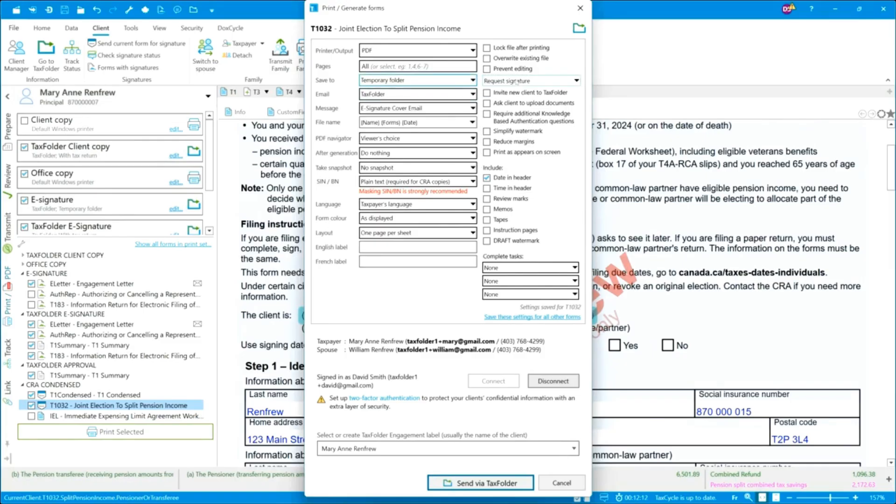
pyautogui.click(429, 111)
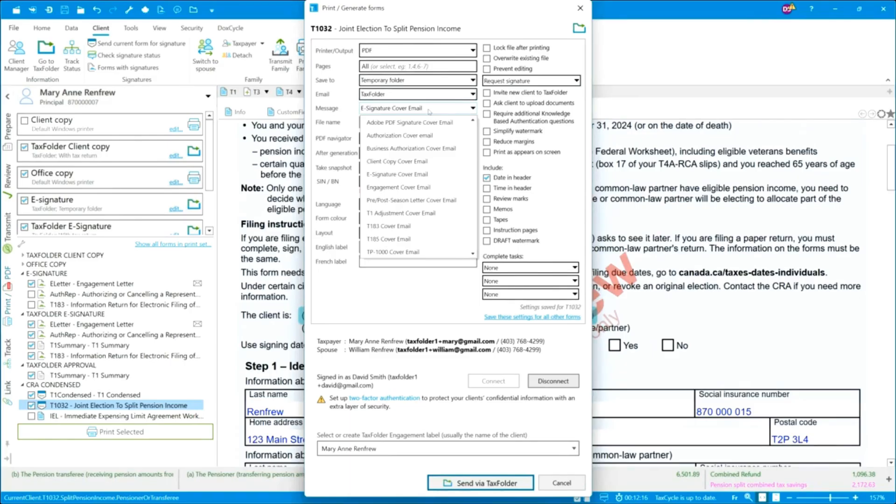
pyautogui.click(396, 175)
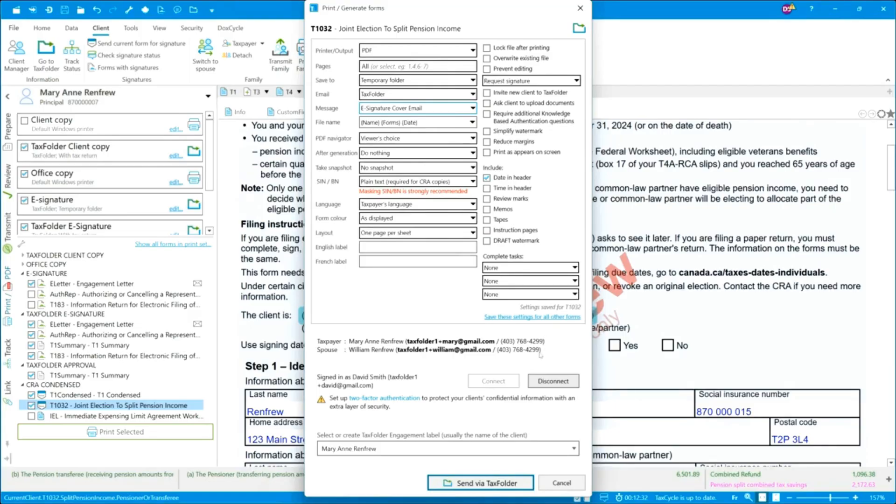
# - Send the T1032 via TaxFolder for both spouses' electronic signatures
pyautogui.click(482, 484)
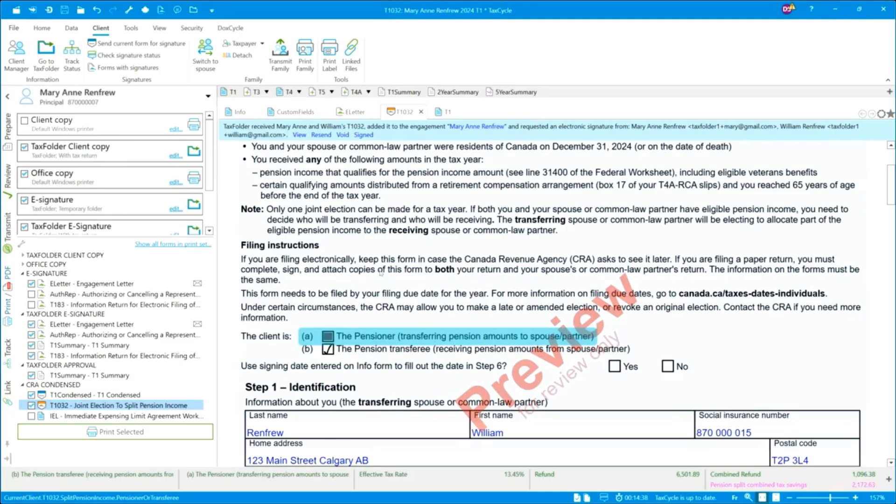
pyautogui.scroll(-10, 381, 273)
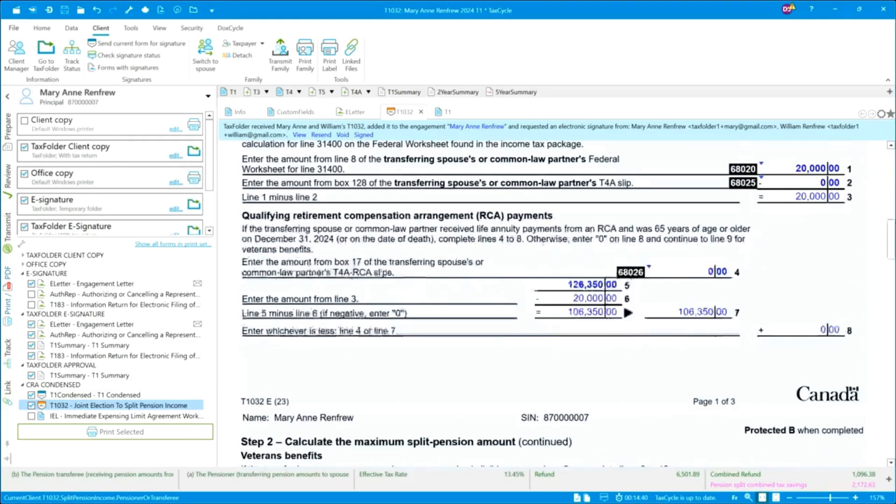
pyautogui.scroll(-10, 381, 273)
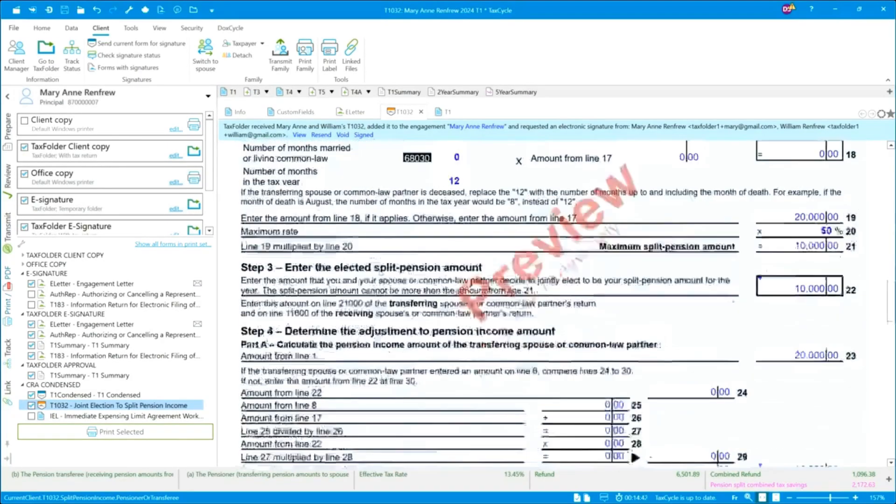
pyautogui.scroll(-10, 381, 273)
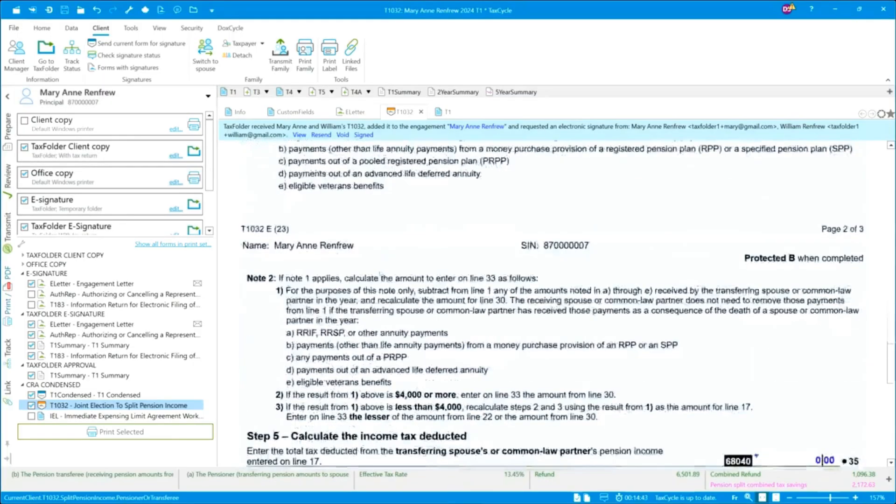
pyautogui.scroll(-10, 381, 274)
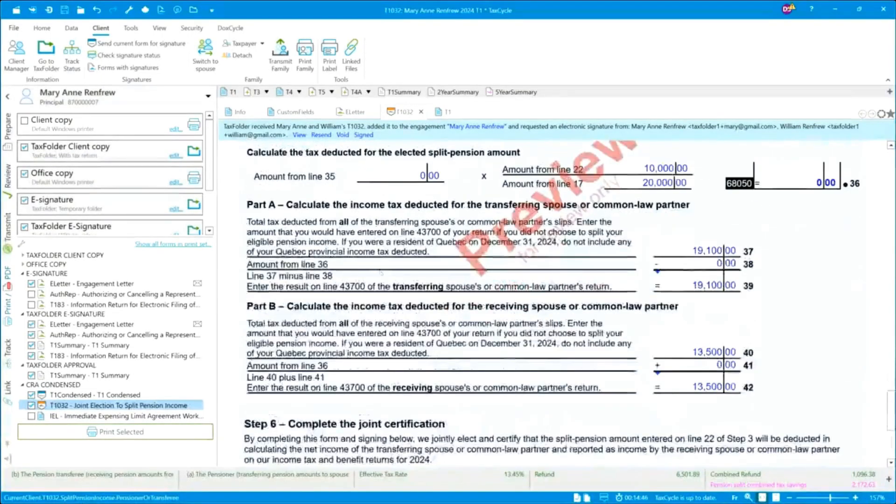
pyautogui.scroll(-6, 380, 273)
pyautogui.scroll(-3, 381, 273)
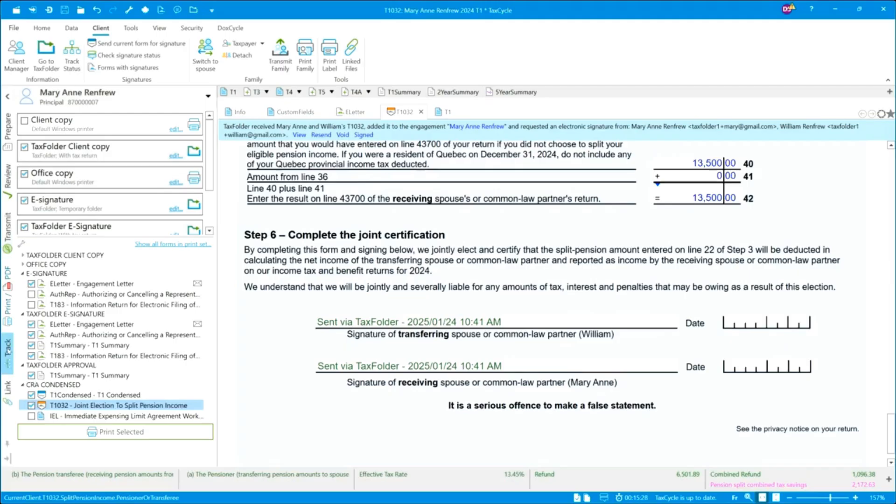
# - Show the engagement Track checklist and scroll to Transmission and Filing
pyautogui.click(7, 352)
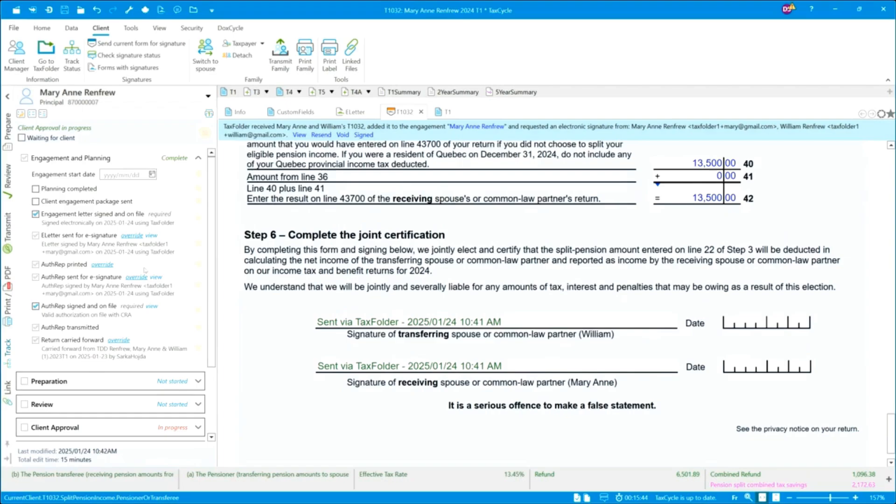
pyautogui.scroll(-1, 167, 297)
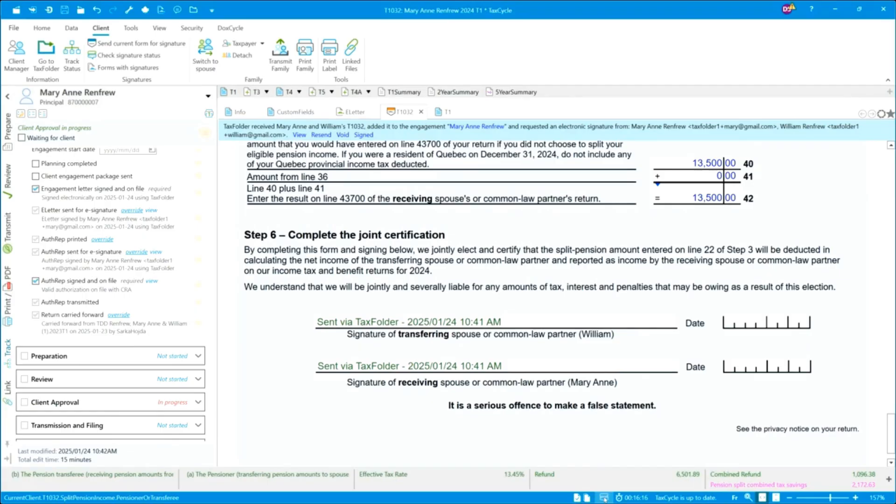
pyautogui.rightClick(343, 256)
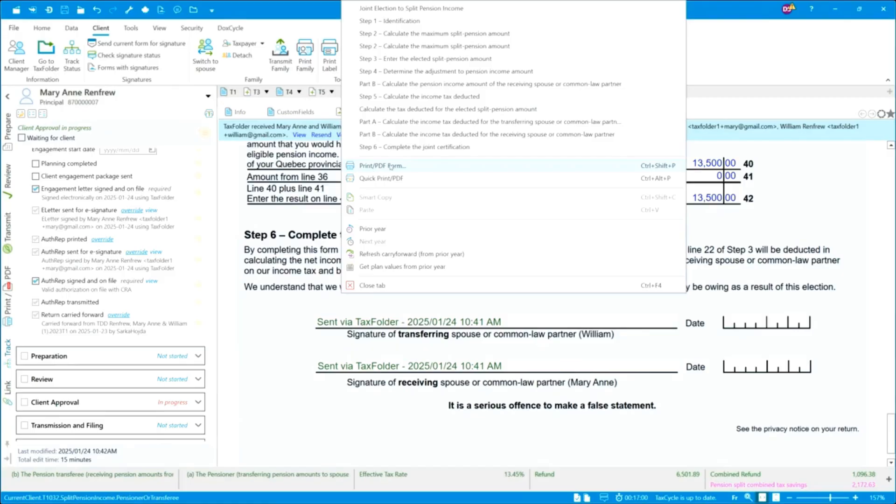
pyautogui.click(392, 166)
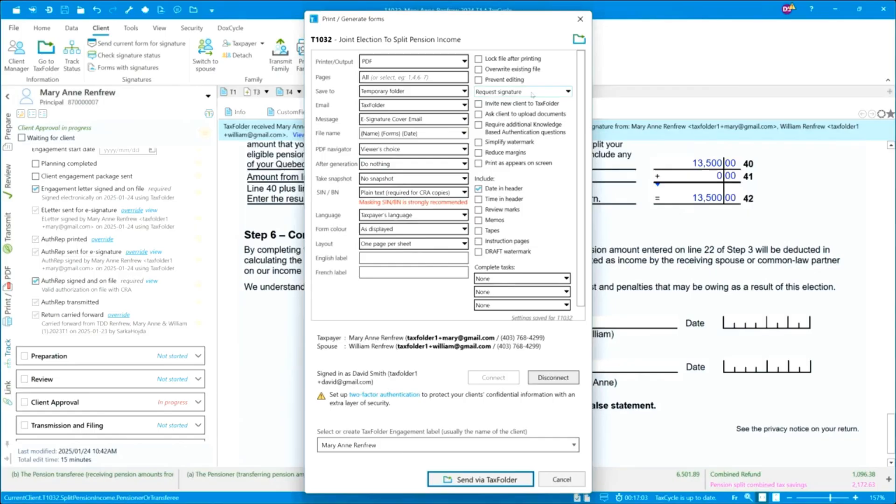
pyautogui.click(568, 92)
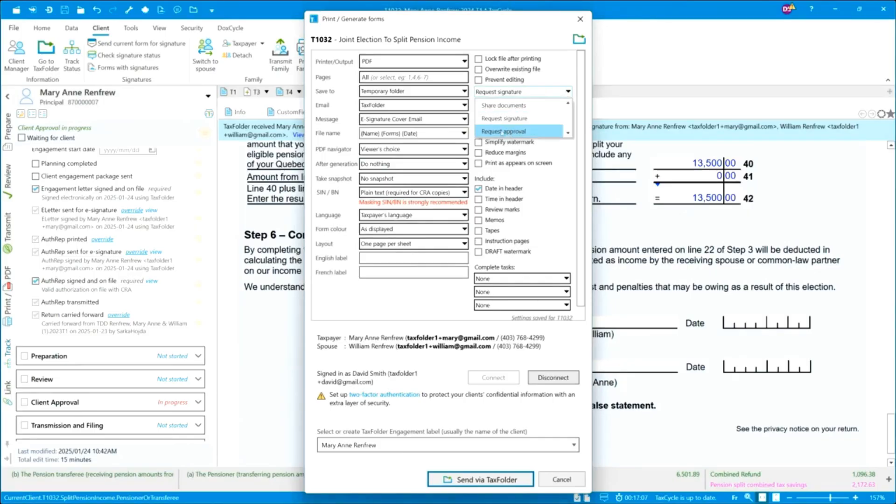
pyautogui.click(580, 21)
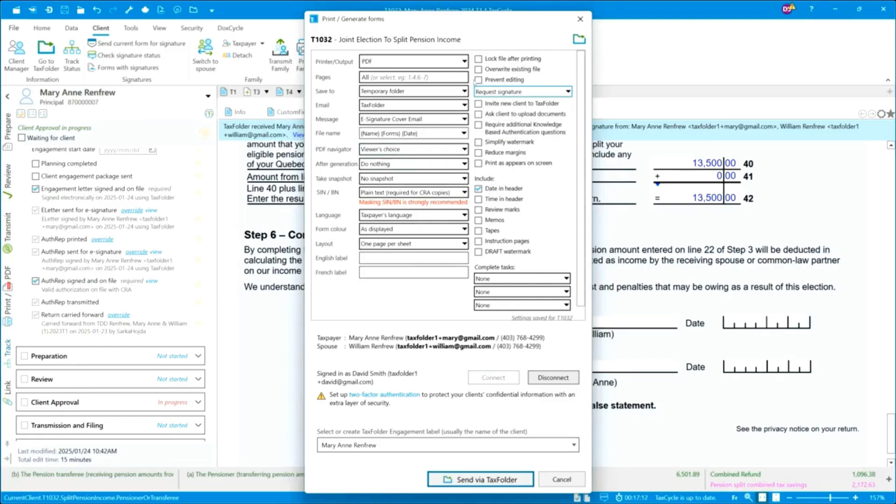
pyautogui.click(580, 19)
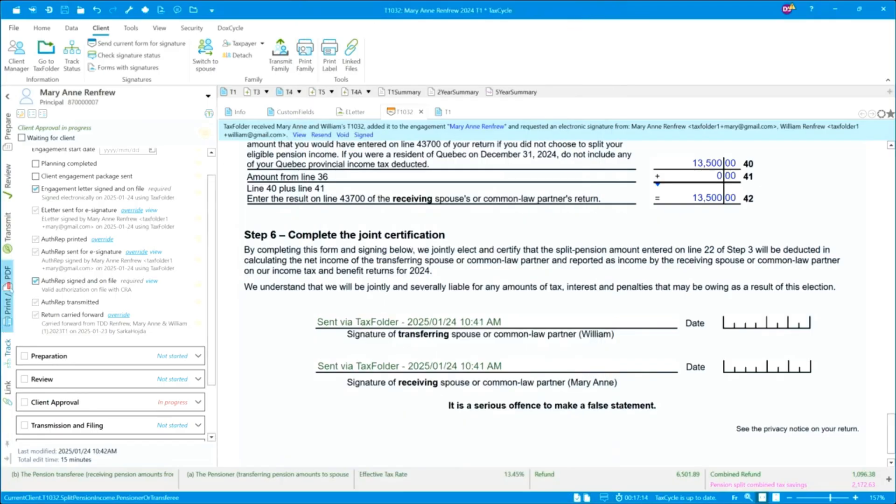
# - Review the TaxFolder Client copy print set settings, then close them
pyautogui.click(8, 292)
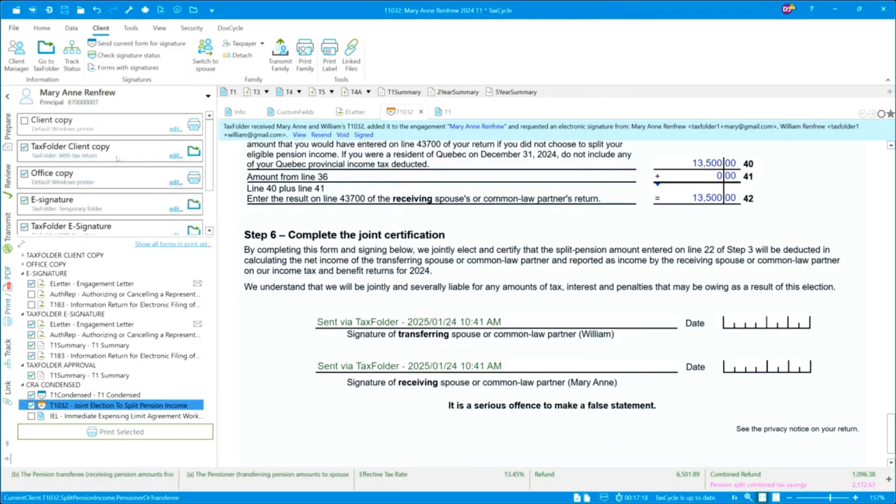
pyautogui.click(175, 155)
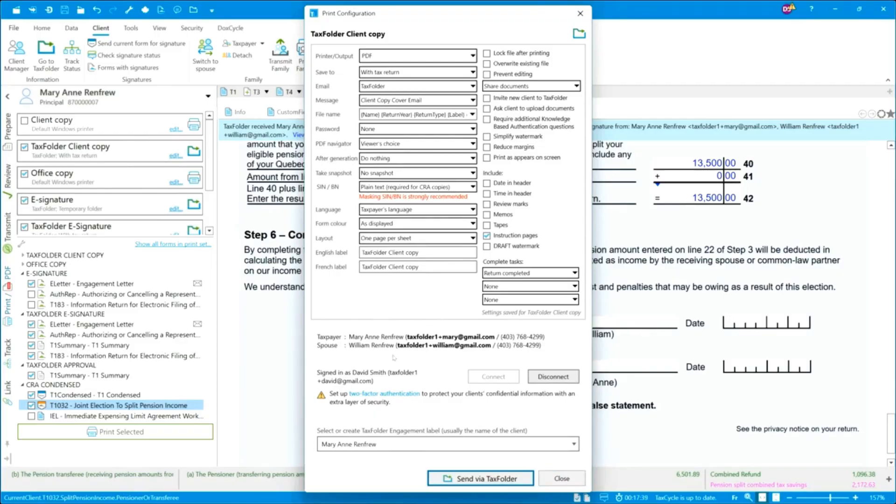
pyautogui.click(573, 479)
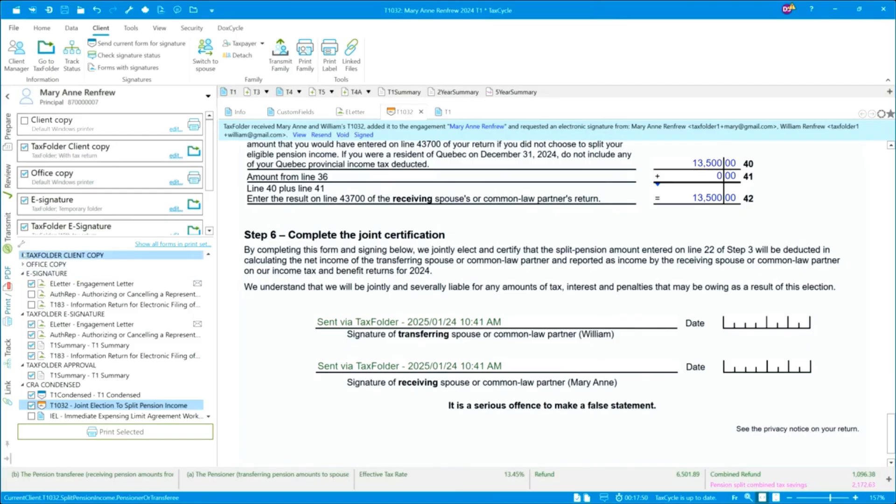
# - Exclude the T1032 from the TaxFolder Client copy set and send the client copy via TaxFolder
pyautogui.click(47, 255)
pyautogui.scroll(-2, 95, 317)
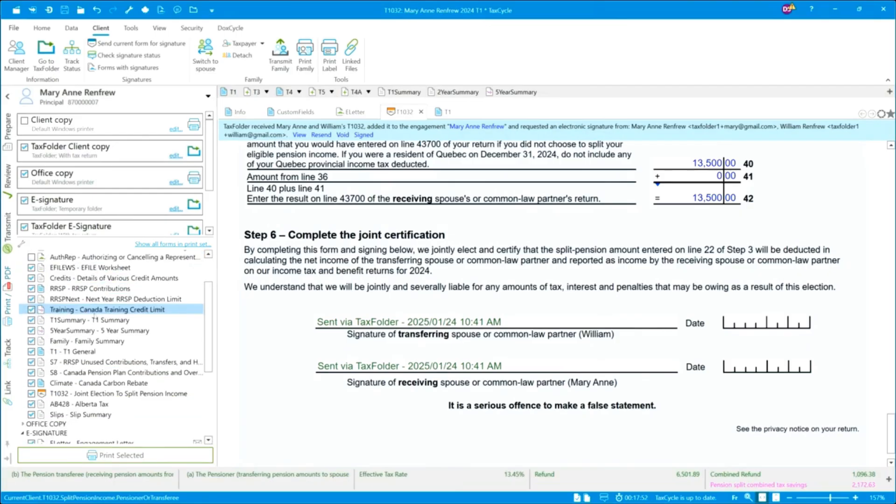
pyautogui.click(31, 394)
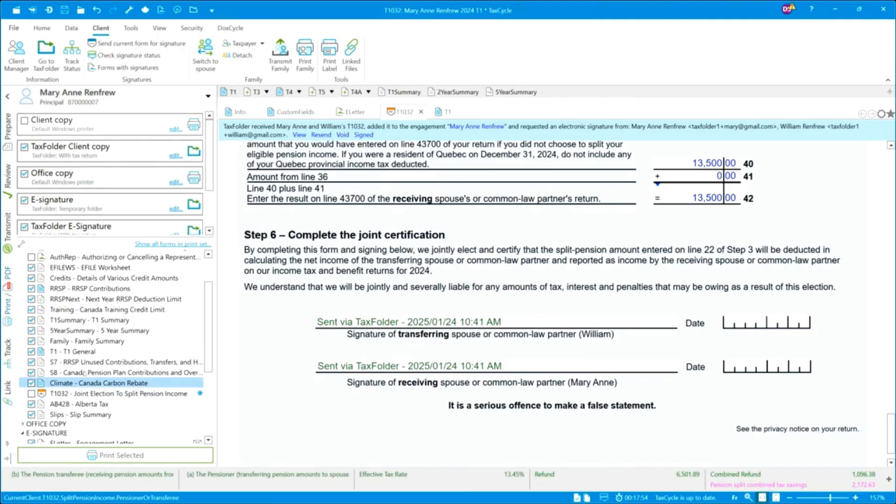
pyautogui.click(176, 155)
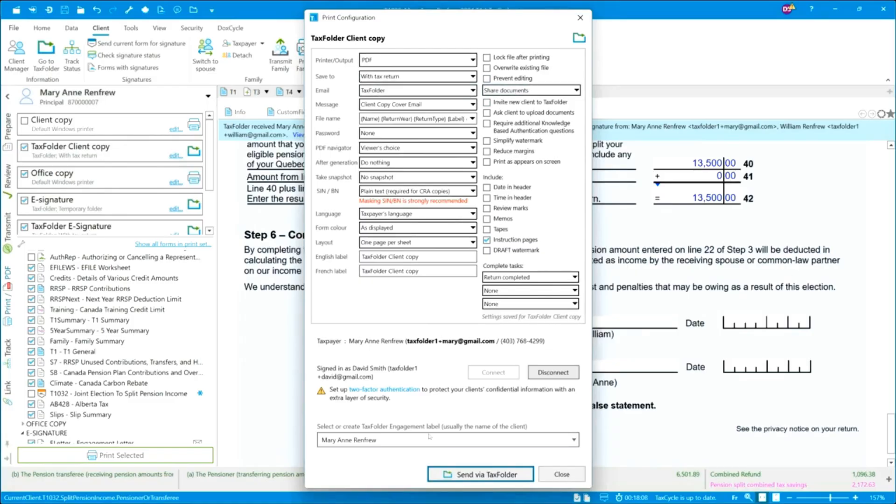
pyautogui.click(477, 475)
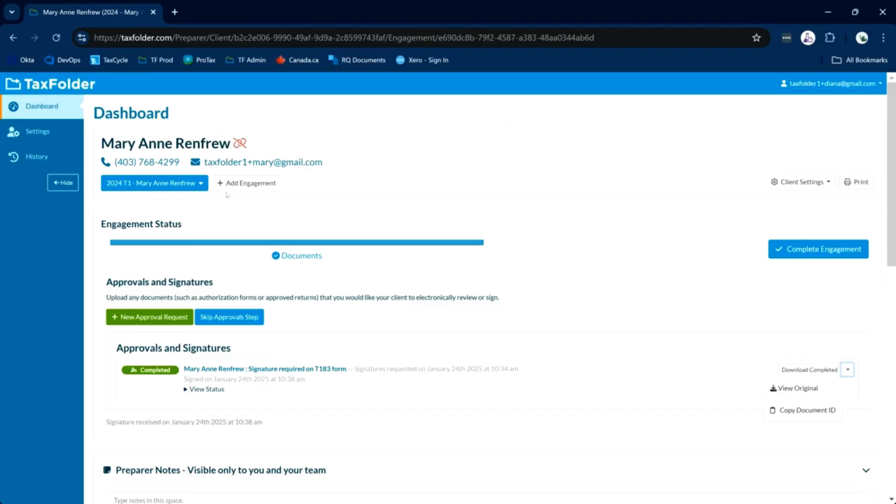
# - Reload the 2024 T1 engagement and scroll to the 1.42 MB client copy PDF under Preparer Files
pyautogui.click(56, 37)
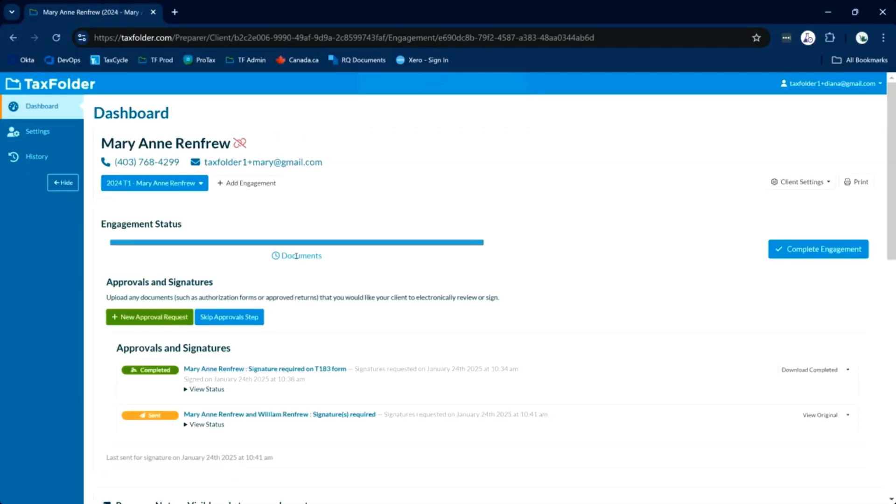
pyautogui.scroll(-3, 262, 270)
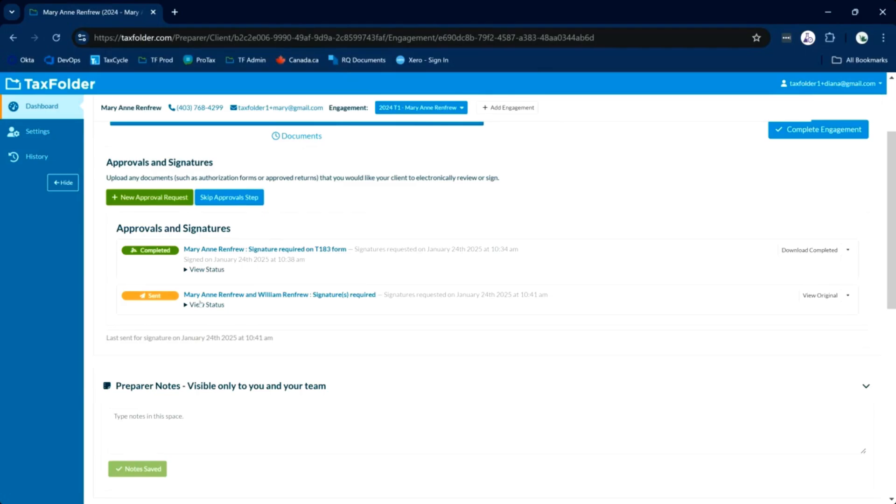
pyautogui.scroll(-3, 303, 363)
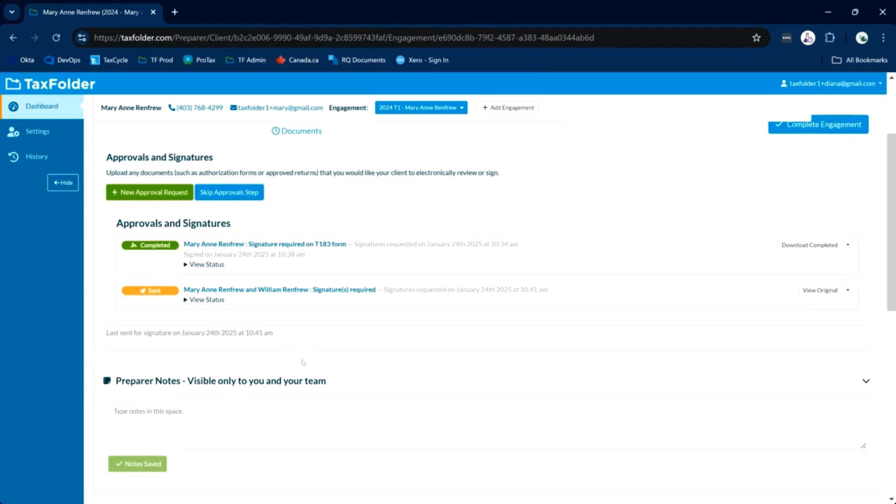
pyautogui.scroll(-3, 303, 362)
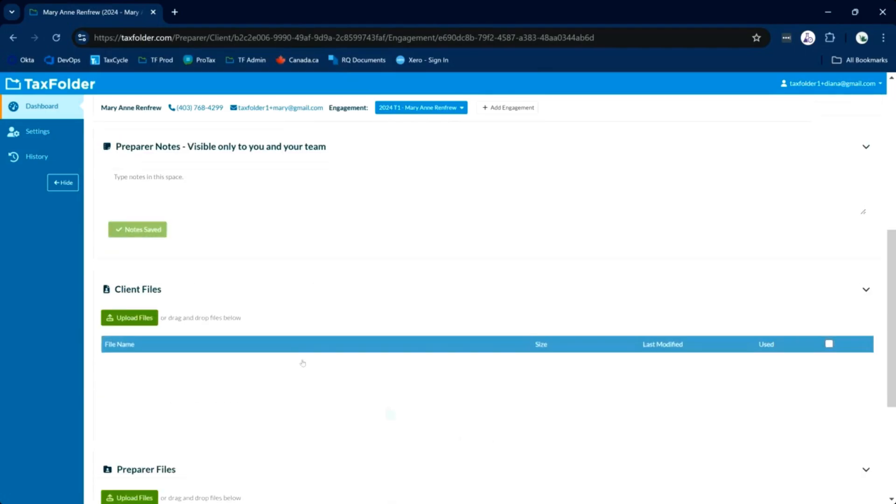
pyautogui.scroll(-5, 302, 363)
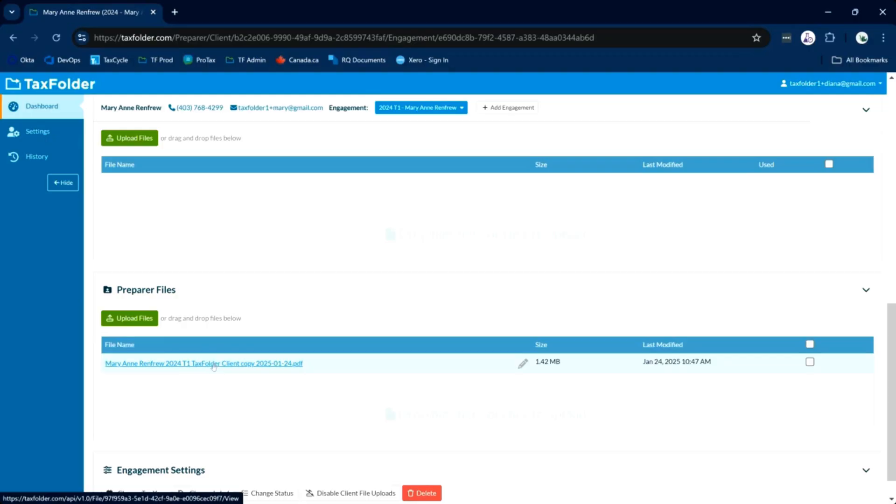
pyautogui.scroll(-1, 284, 327)
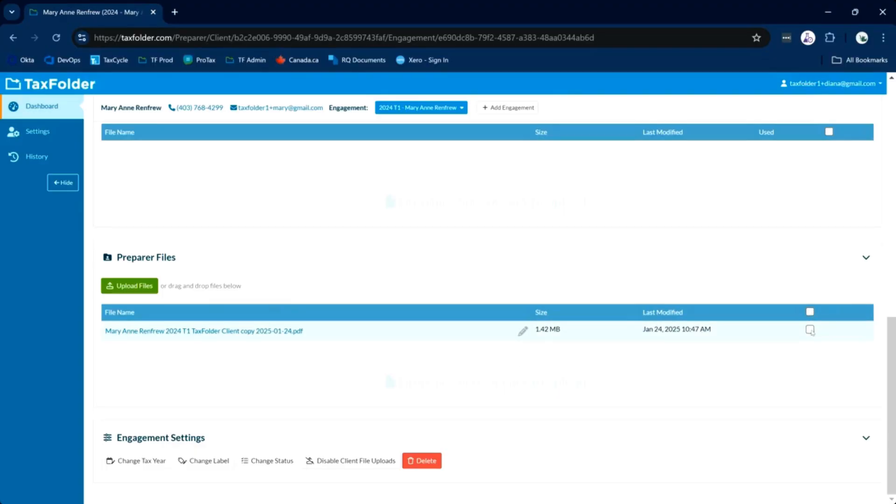
# - Select the client copy PDF in Preparer Files, then view the client's Info page in TaxCycle
pyautogui.click(810, 330)
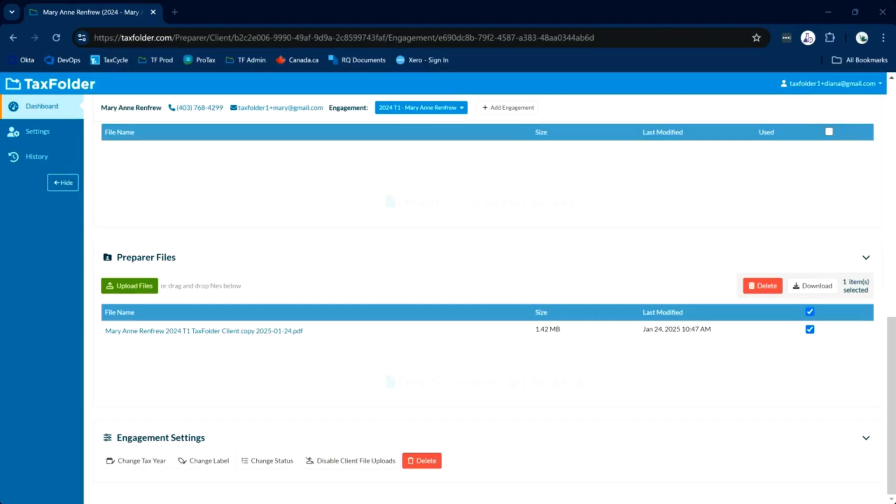
pyautogui.hotkey('alt', 'Tab')
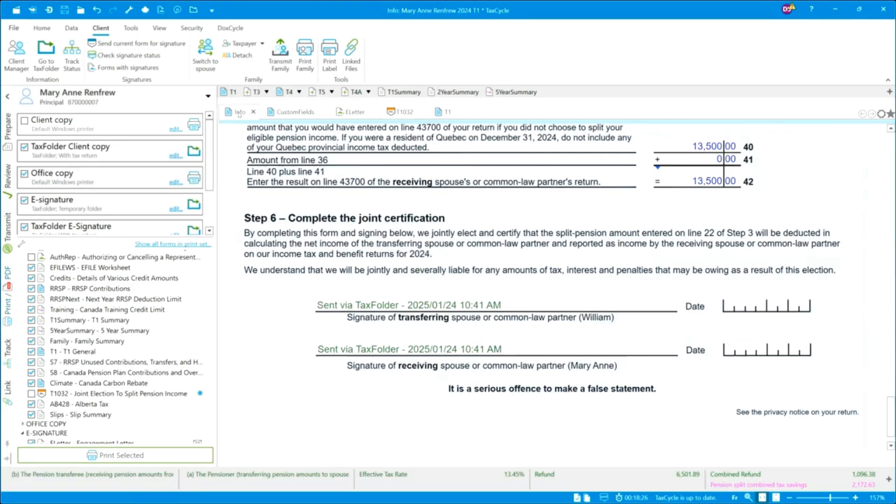
pyautogui.click(239, 112)
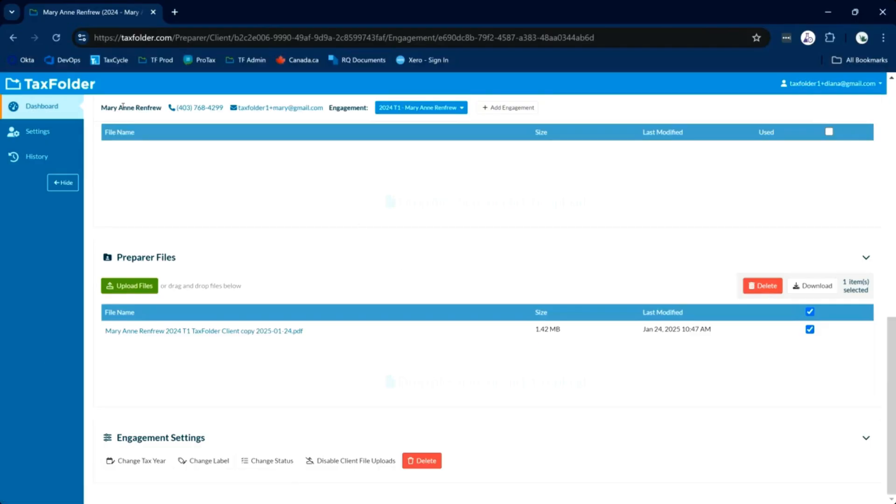
pyautogui.scroll(5, 276, 190)
pyautogui.scroll(7, 275, 190)
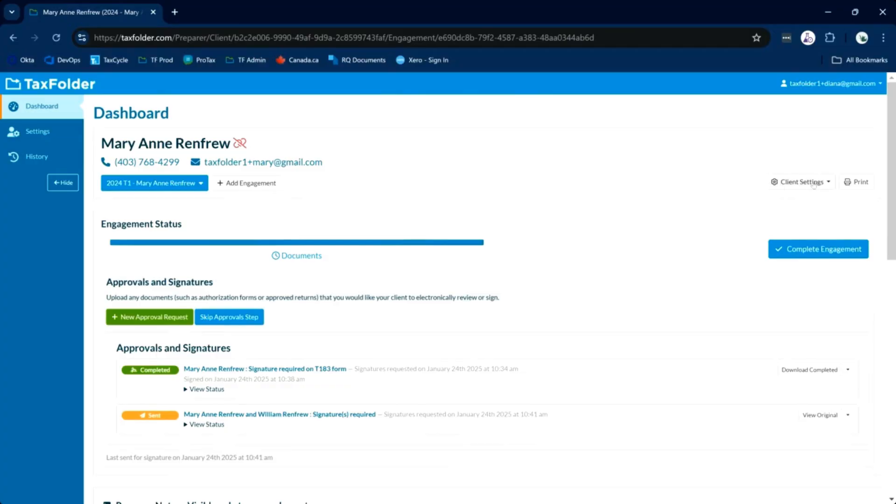
pyautogui.click(827, 184)
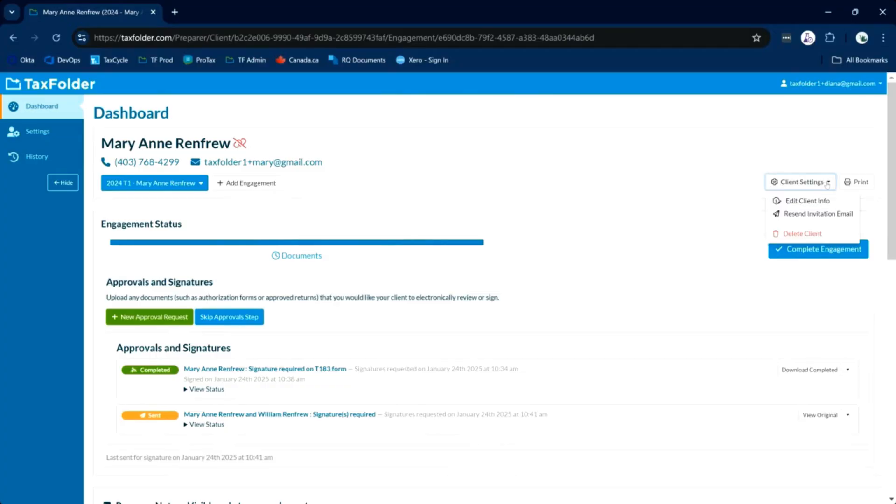
pyautogui.click(808, 201)
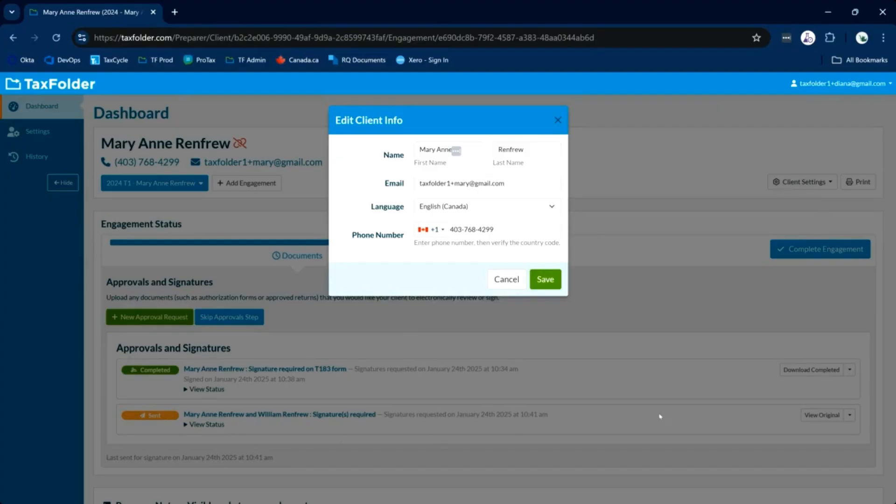
pyautogui.click(495, 282)
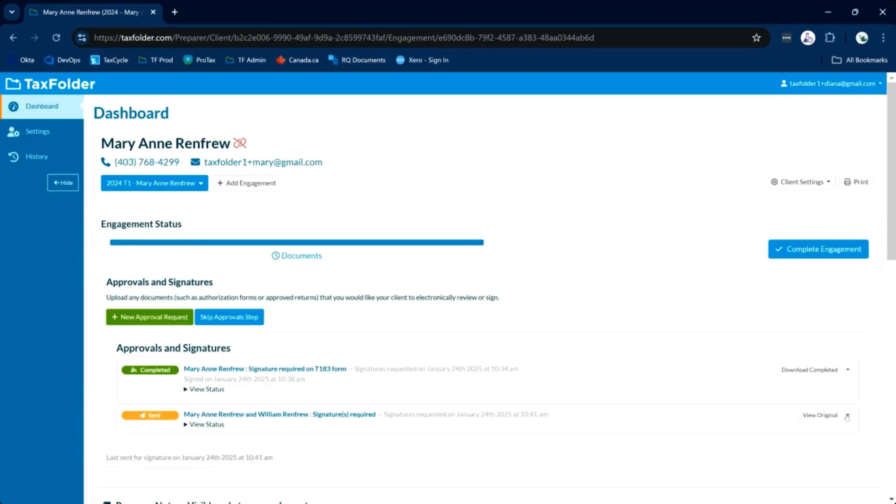
# - Check the pending signature request's actions, then open the Dashboard Client List and the first client's actions
pyautogui.click(847, 416)
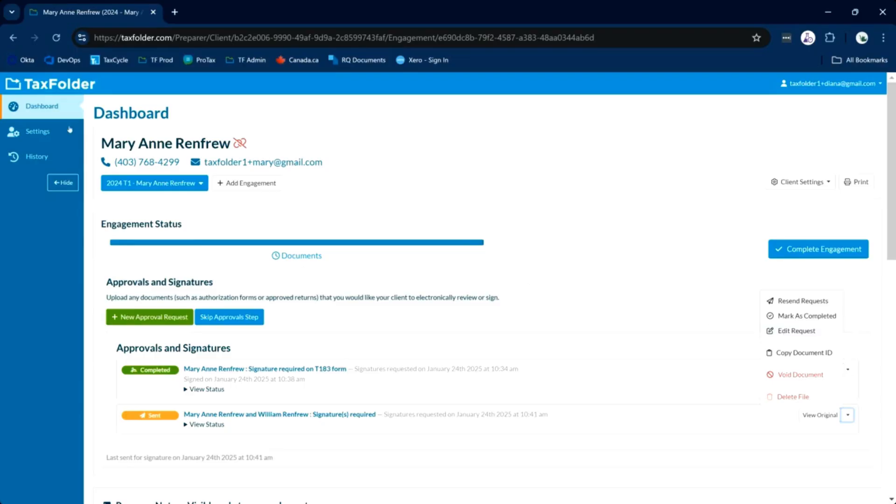
pyautogui.click(45, 109)
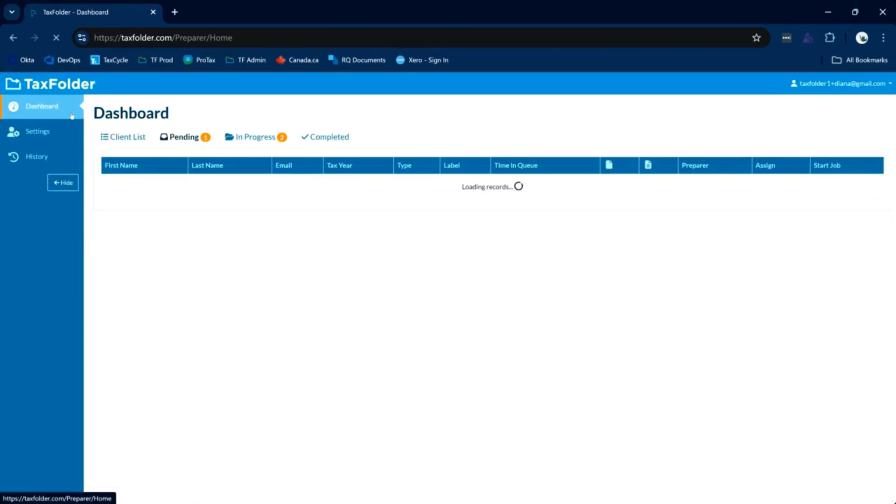
pyautogui.click(124, 138)
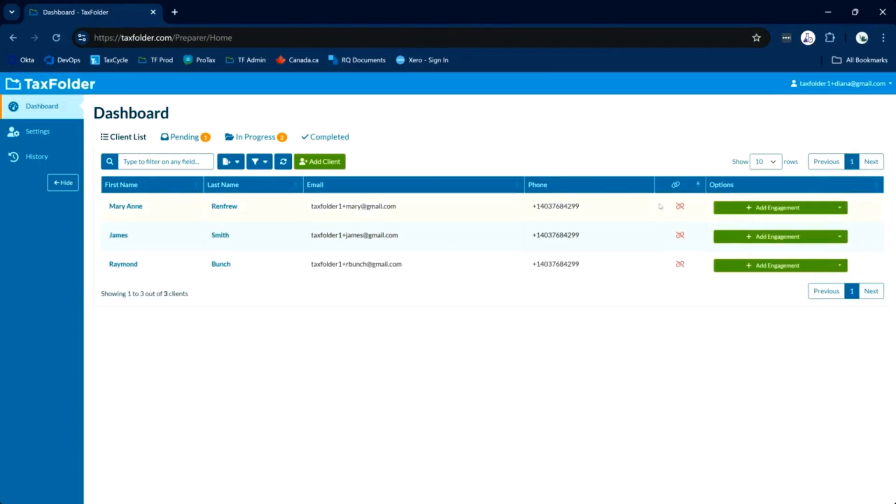
pyautogui.click(841, 209)
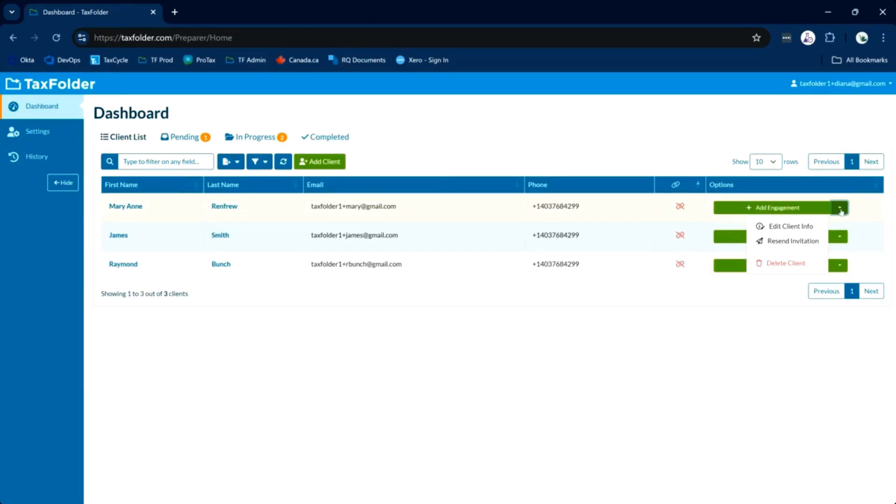